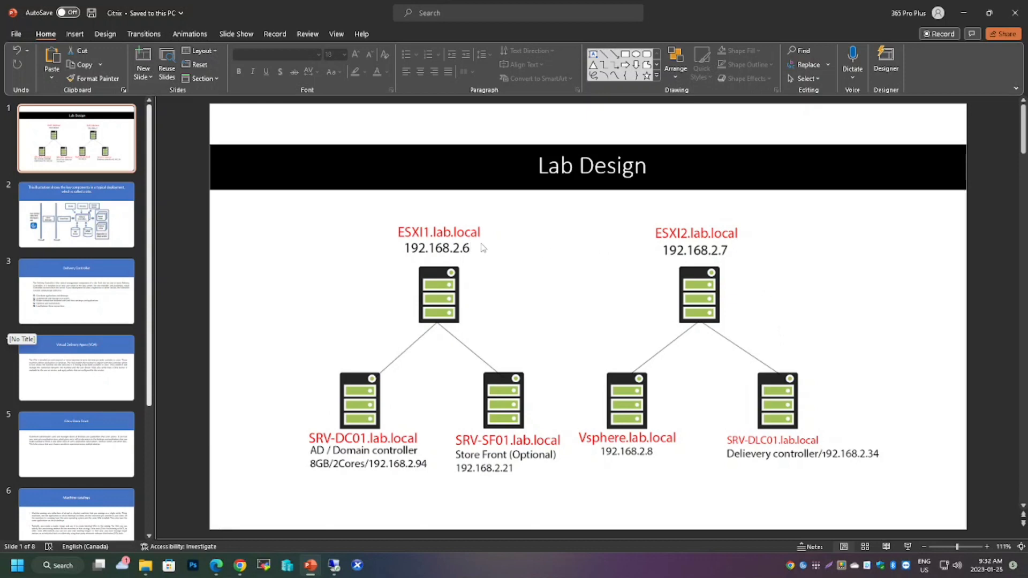
Return from the vSphere download page to esxi1.lab.local's VM list: SRV-DC01, WIN11-VM, SRV-DLC01, SRV-SF01
{"action": "left_click", "coordinate": [219, 566]}
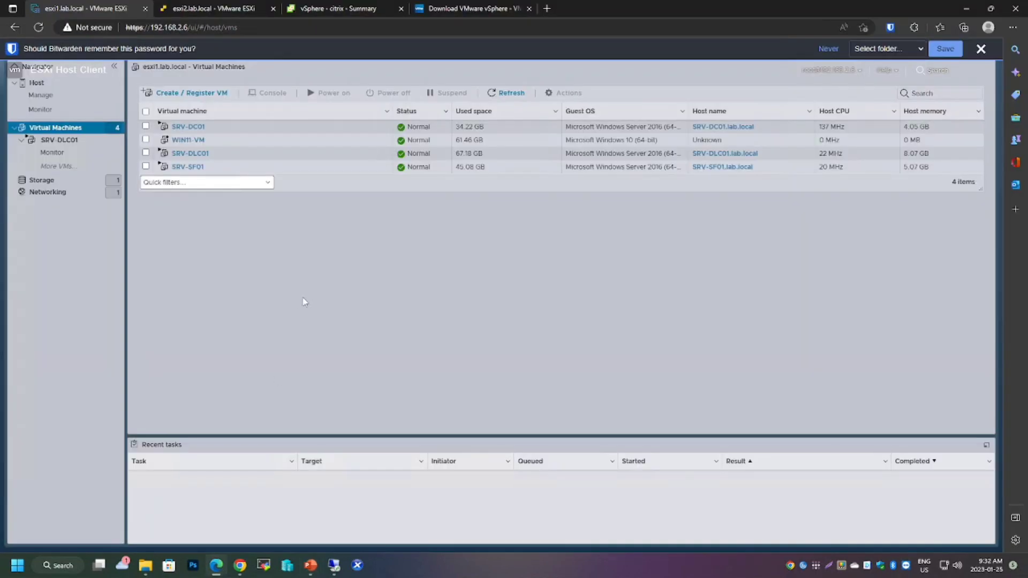
{"action": "left_click", "coordinate": [444, 10]}
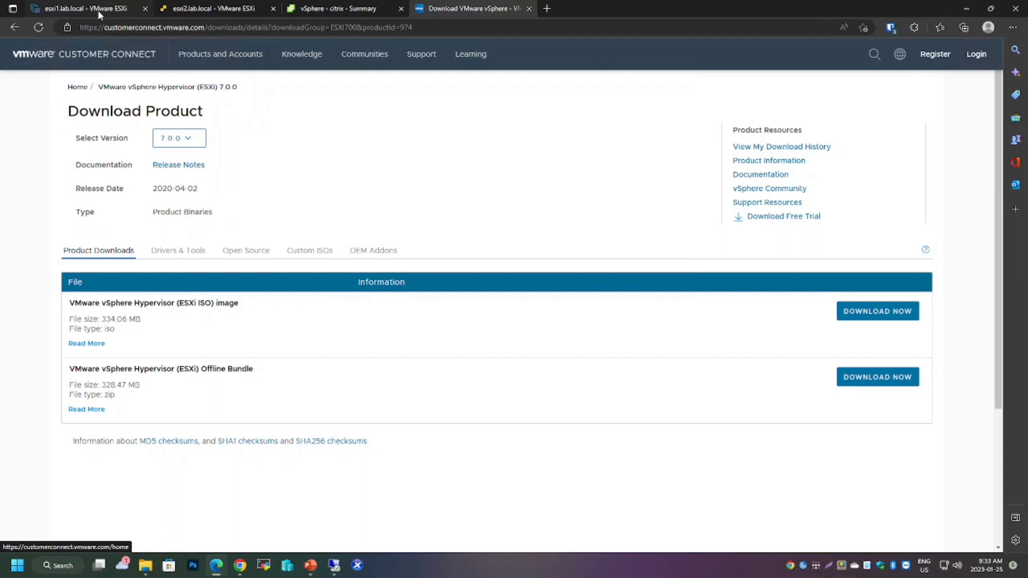
{"action": "left_click", "coordinate": [98, 13]}
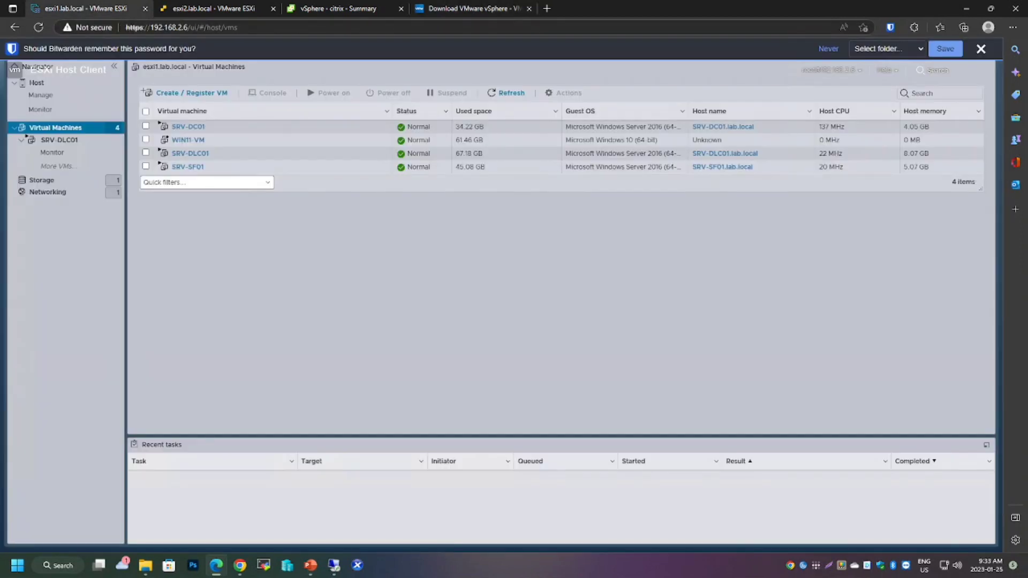
{"action": "left_click", "coordinate": [237, 28]}
{"action": "left_click", "coordinate": [237, 27]}
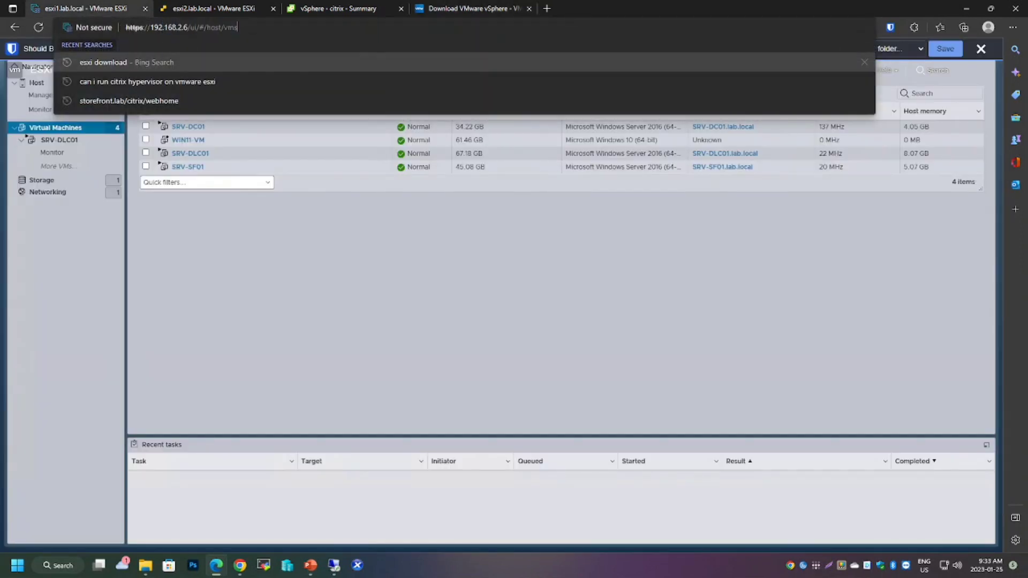
{"action": "left_click", "coordinate": [238, 258]}
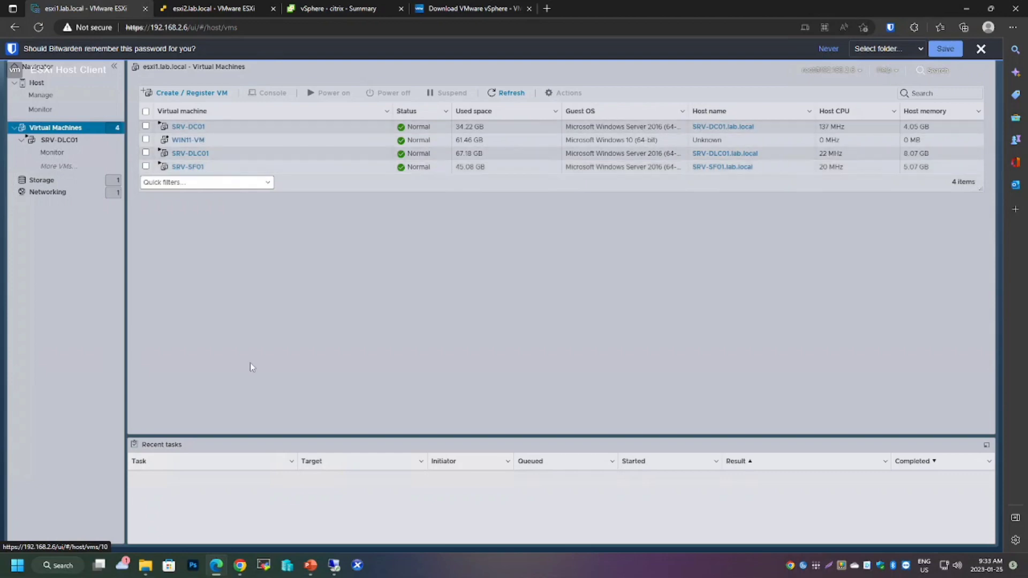
{"action": "left_click", "coordinate": [309, 566]}
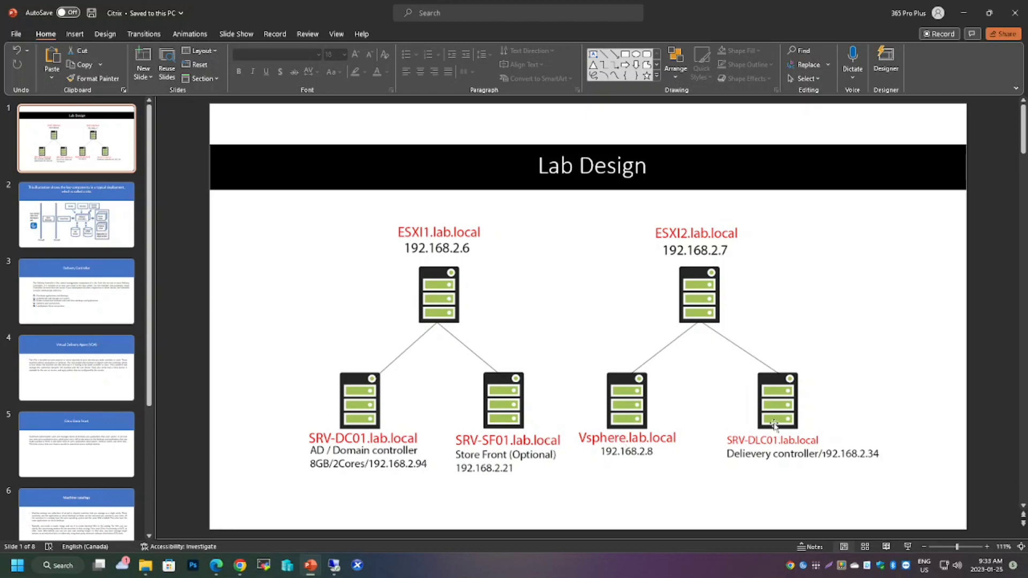
{"action": "left_click", "coordinate": [775, 409]}
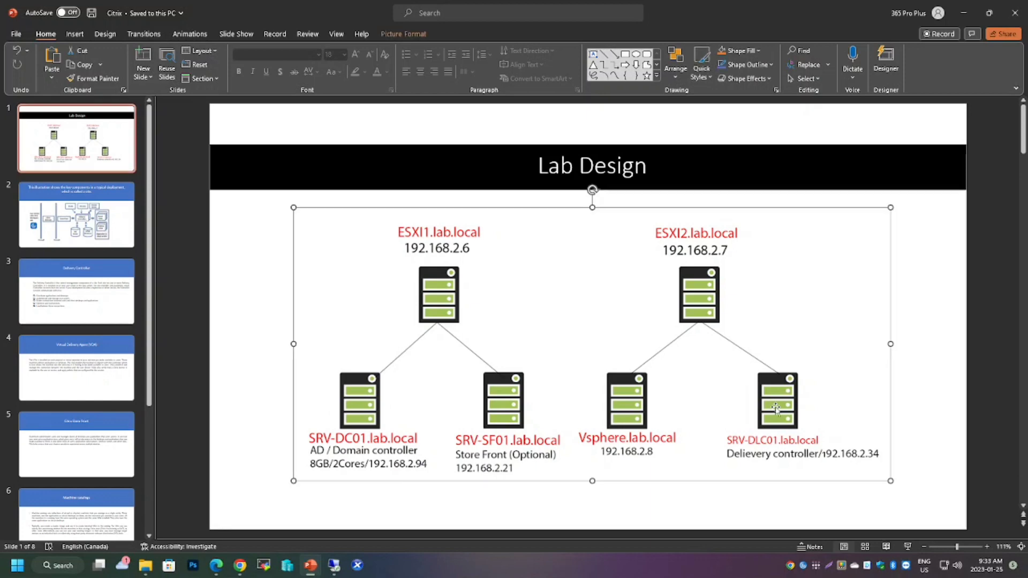
{"action": "left_click", "coordinate": [734, 498]}
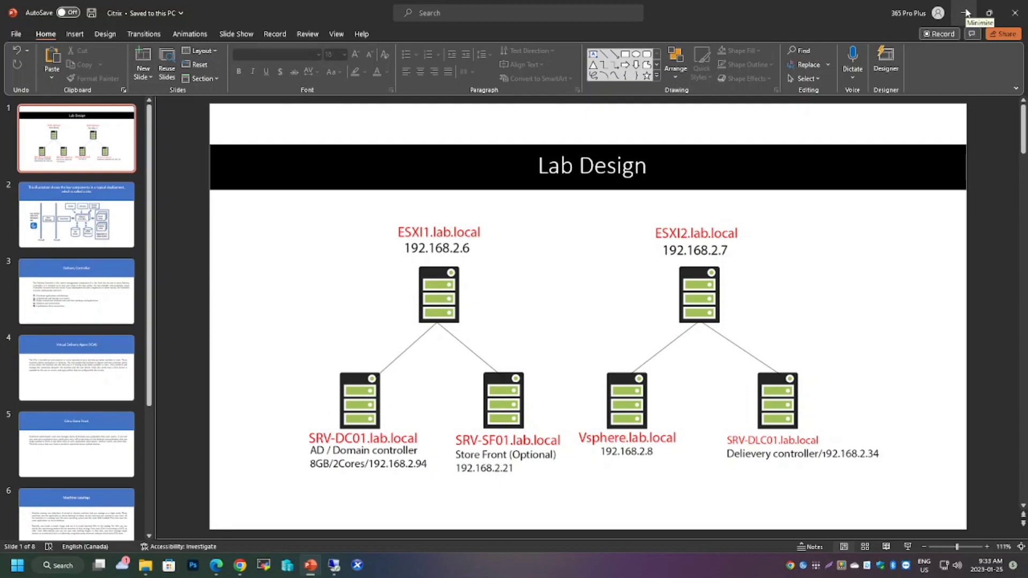
{"action": "left_click", "coordinate": [966, 12]}
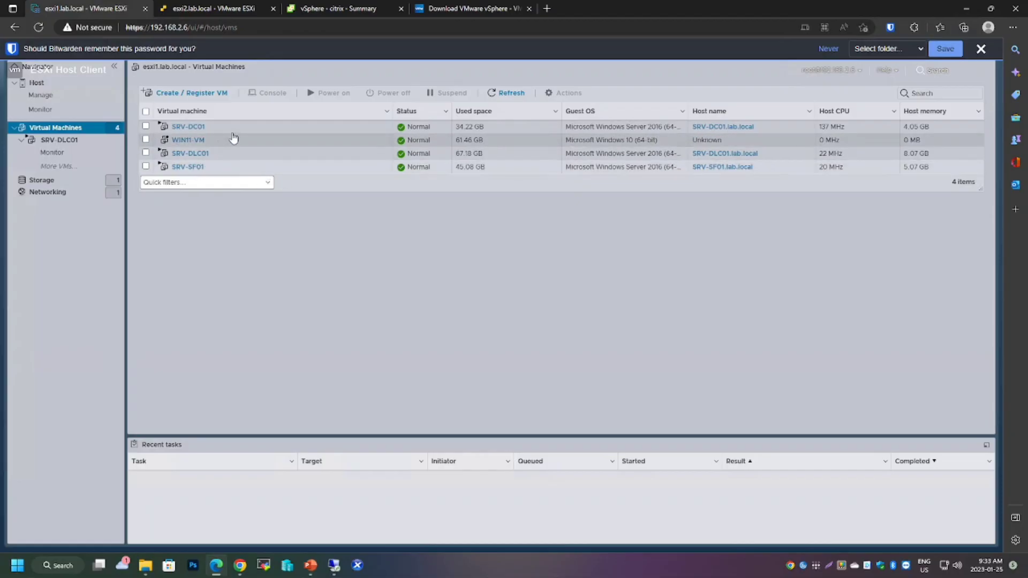
Check SRV-DC01's details, then view the esxi1 host summary (version 8.0.0, 31.78 GB memory)
{"action": "key", "text": "Down"}
{"action": "key", "text": "Down"}
{"action": "key", "text": "Down"}
{"action": "key", "text": "Down"}
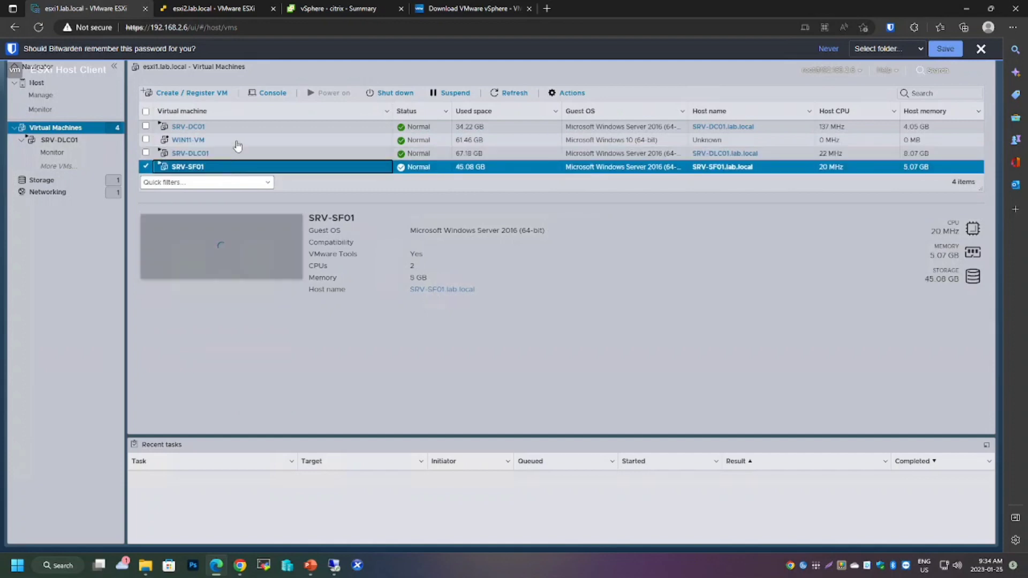
{"action": "left_click", "coordinate": [237, 132]}
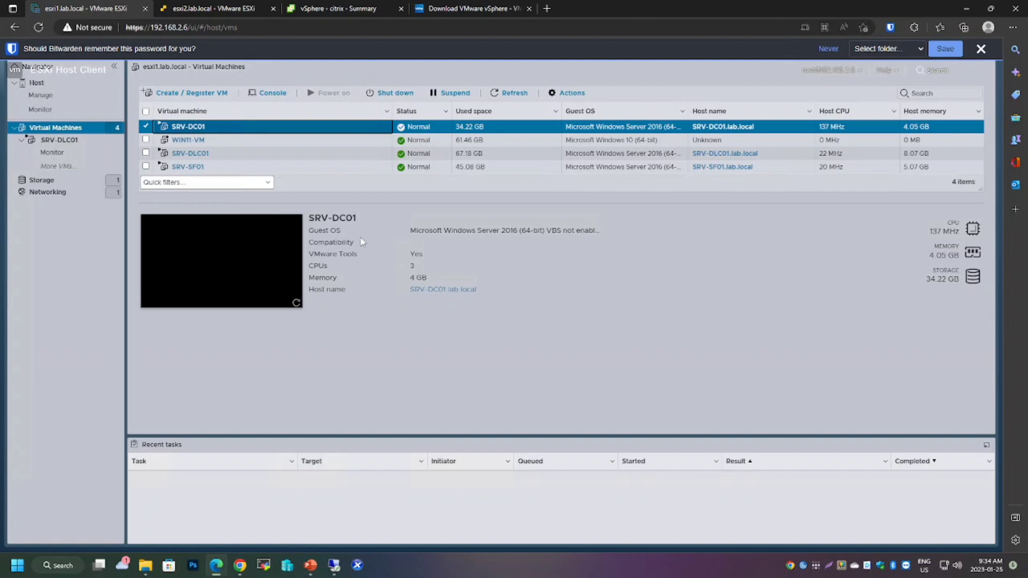
{"action": "left_click", "coordinate": [52, 86]}
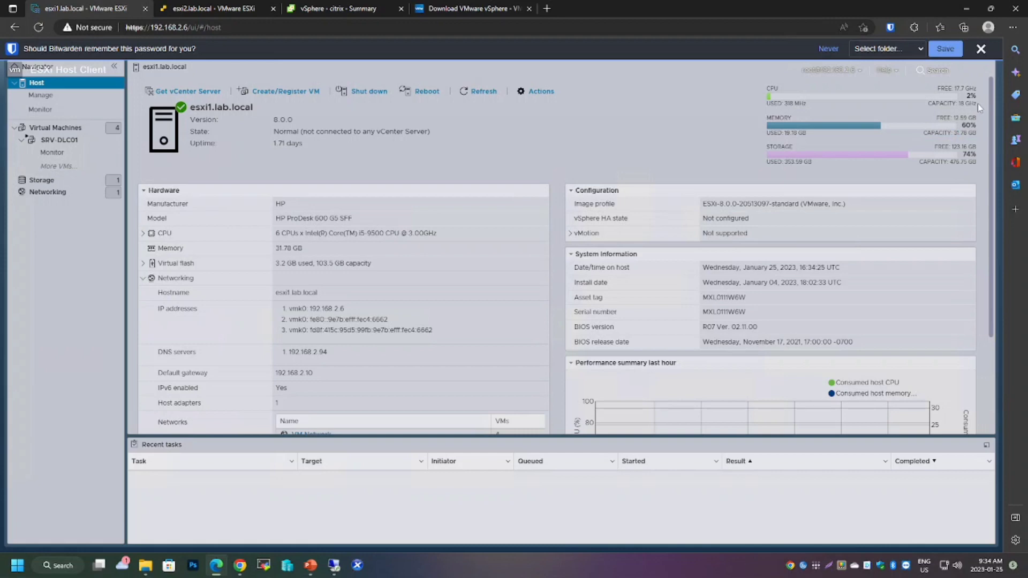
Note esxi1's CPU capacity, view the esxi2 summary (6.7.0, vCenter-managed), then return to the Lab Design slide
{"action": "left_click_drag", "start_coordinate": [928, 103], "coordinate": [960, 104]}
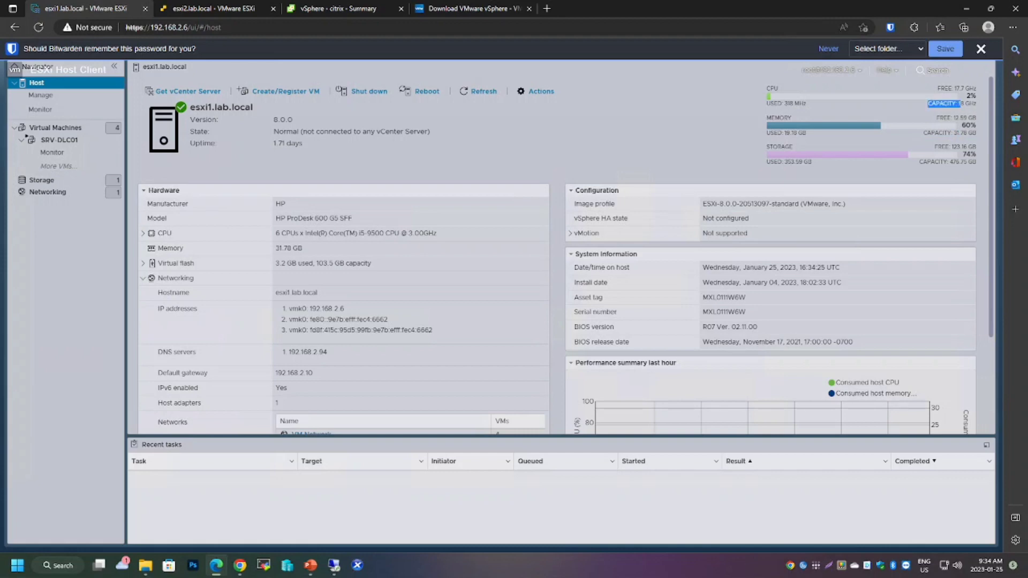
{"action": "left_click", "coordinate": [969, 169]}
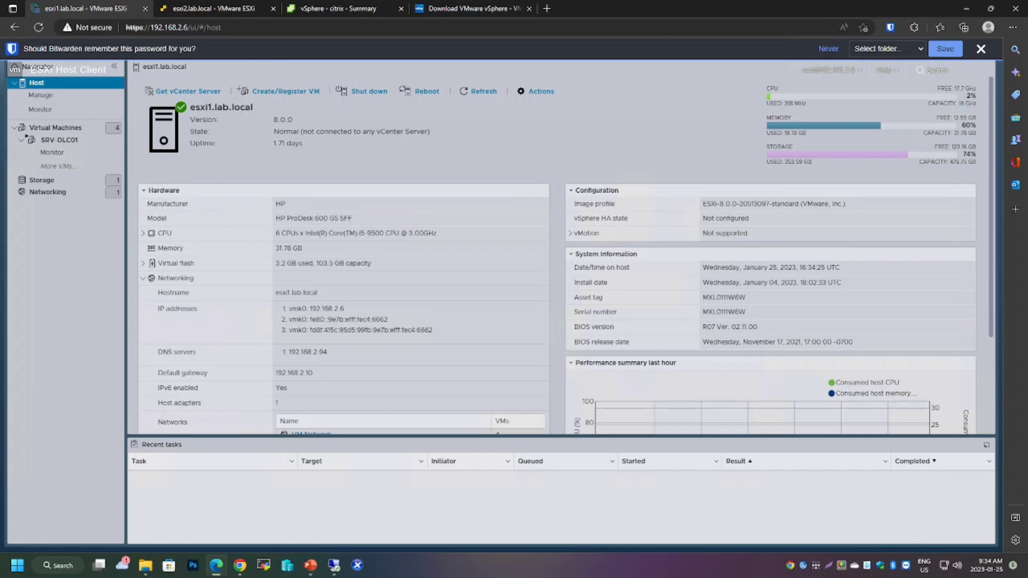
{"action": "left_click", "coordinate": [207, 12]}
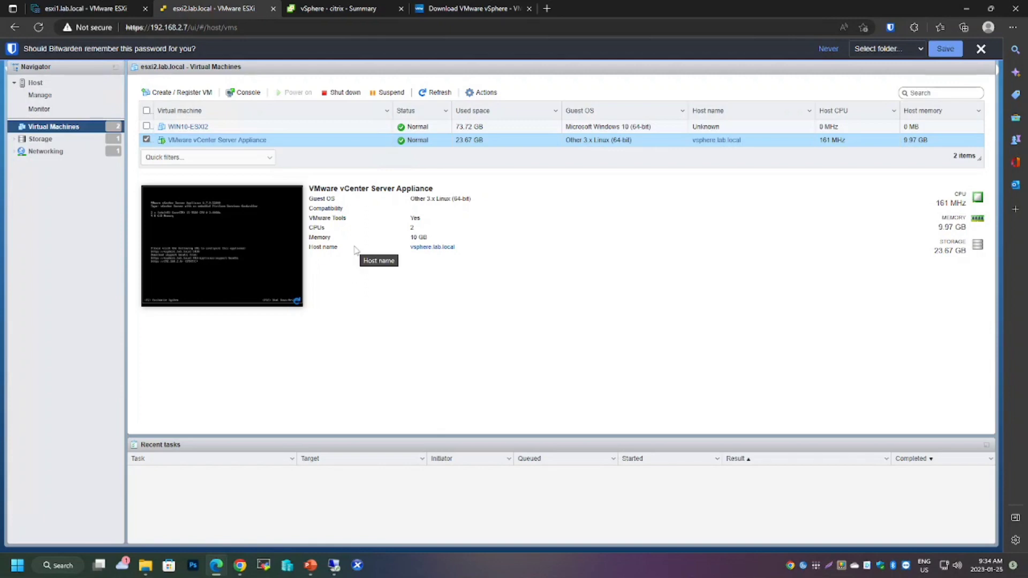
{"action": "left_click", "coordinate": [55, 85]}
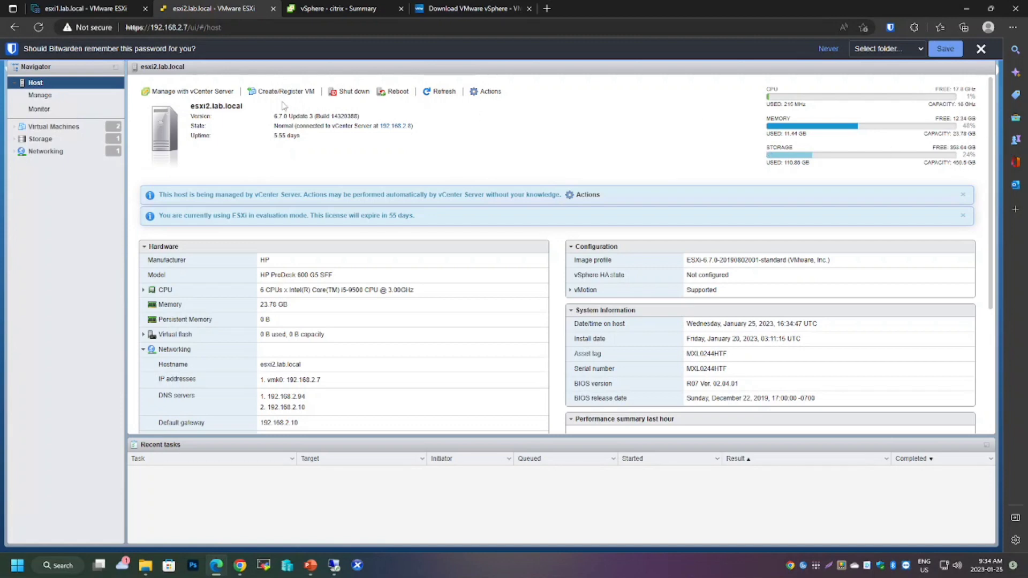
{"action": "left_click", "coordinate": [311, 565]}
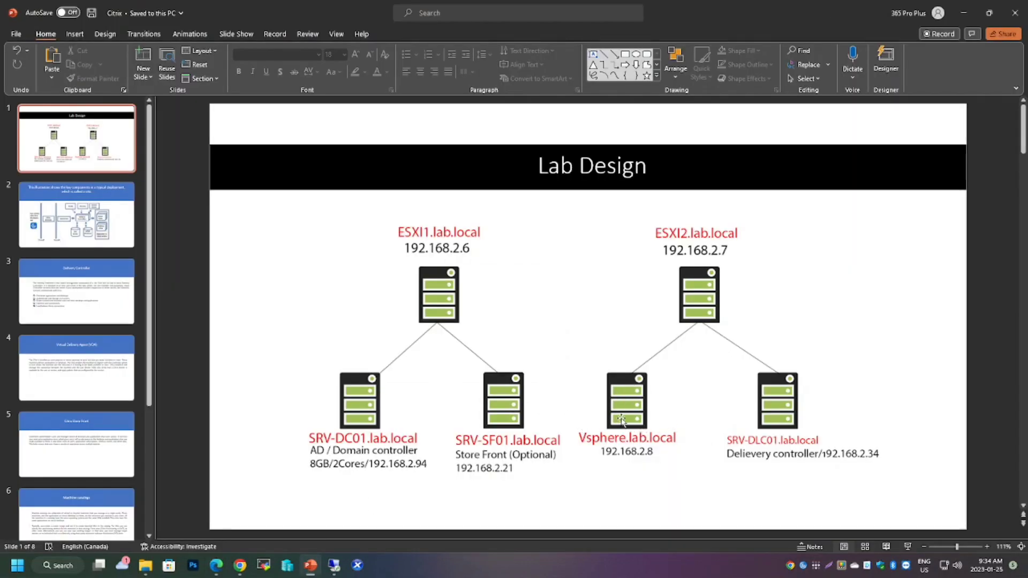
Minimize PowerPoint and show the ESXi 7.0.0 download page listing the ISO image and offline bundle
{"action": "left_click", "coordinate": [311, 567]}
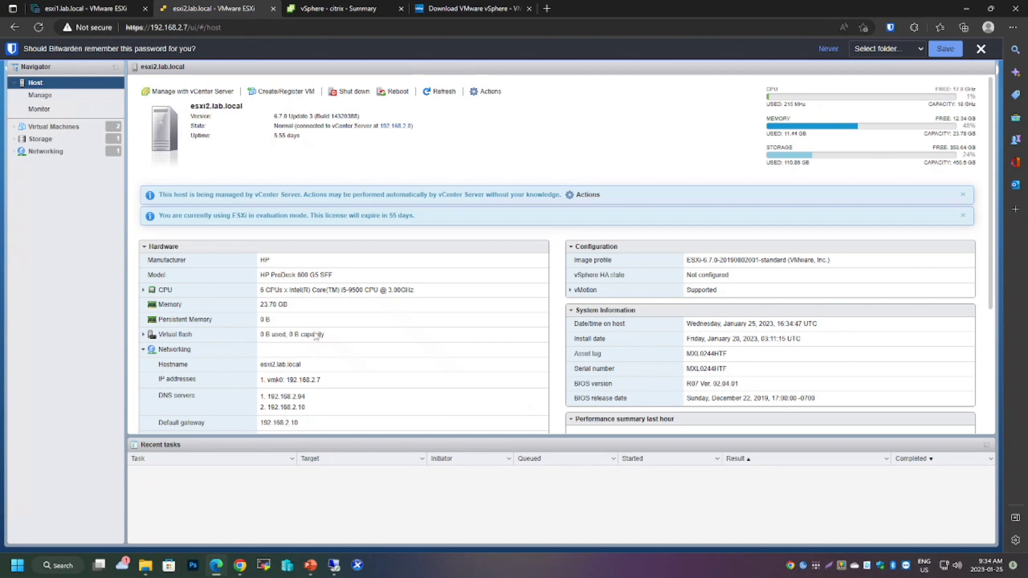
{"action": "left_click", "coordinate": [470, 10]}
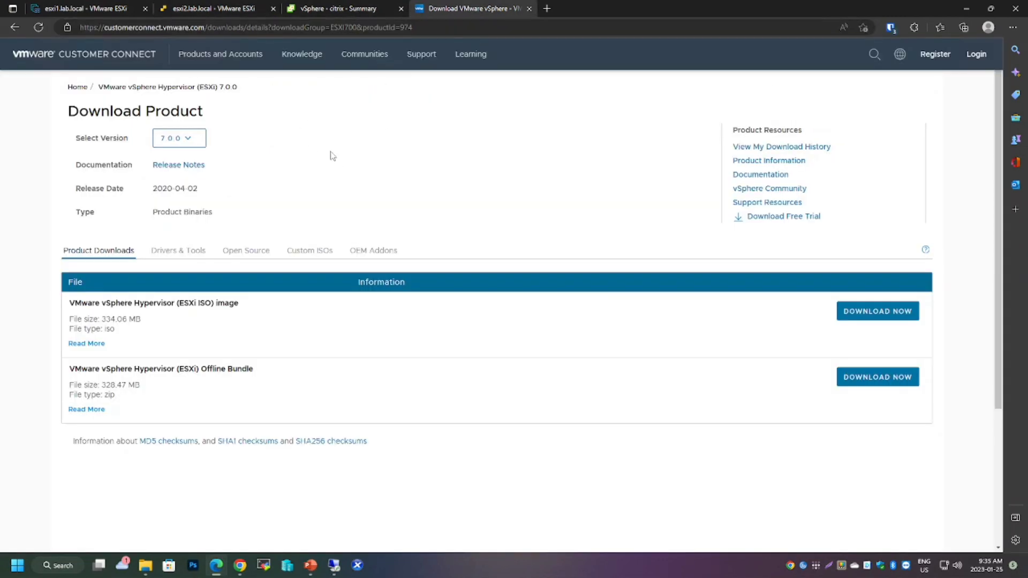
{"action": "mouse_move", "coordinate": [293, 67]}
In vSphere Client, select vsphere.lab.local and then the citrix datacenter (1 host, 5 VMs, 1 datastore)
{"action": "left_click", "coordinate": [341, 11]}
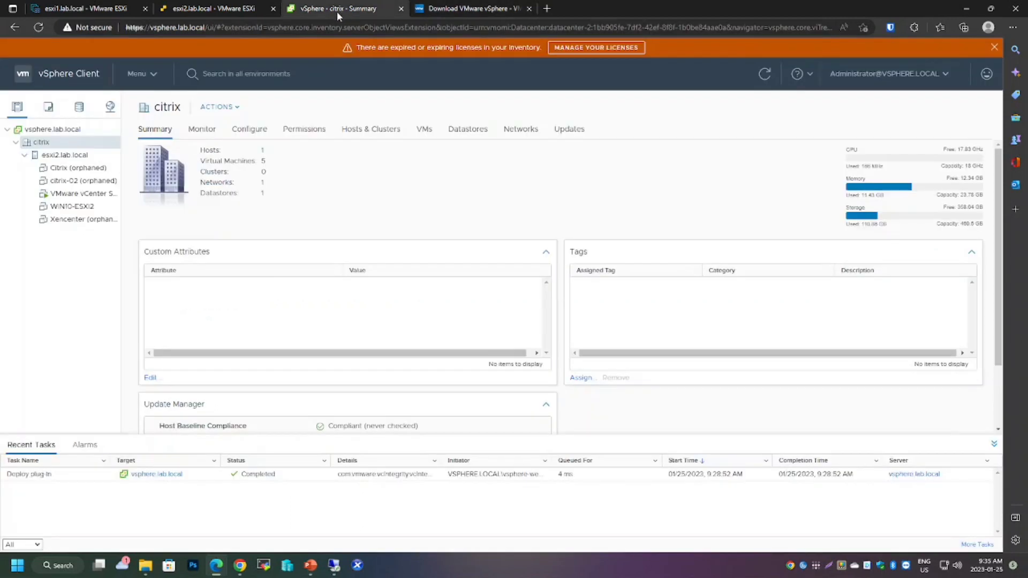
{"action": "left_click", "coordinate": [198, 27]}
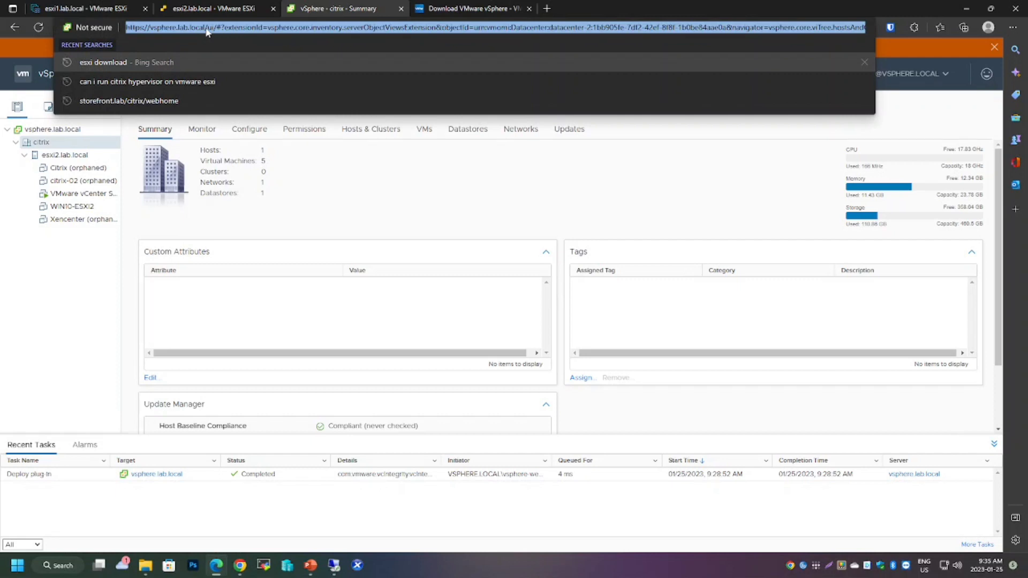
{"action": "left_click", "coordinate": [262, 237]}
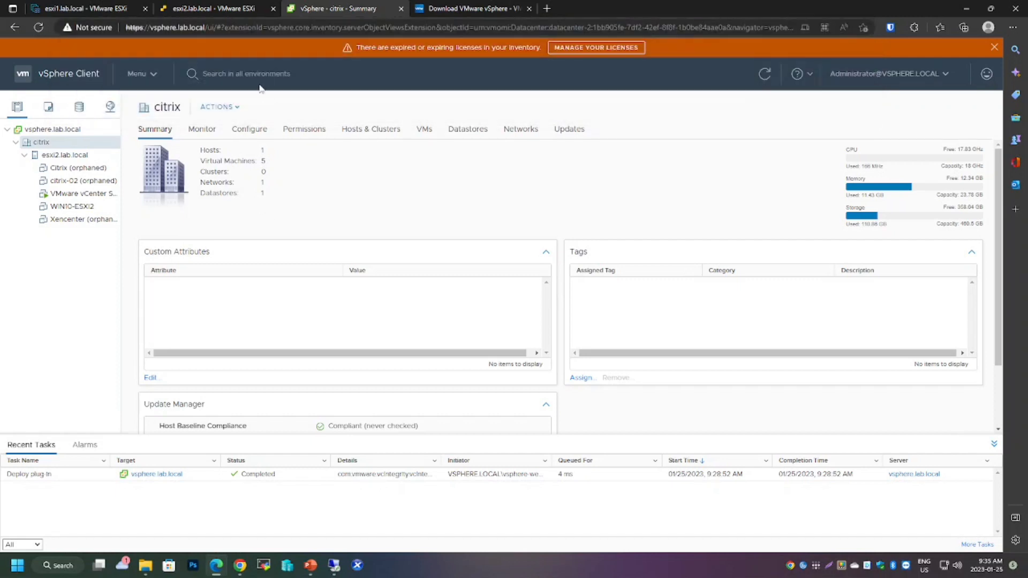
{"action": "left_click", "coordinate": [44, 130]}
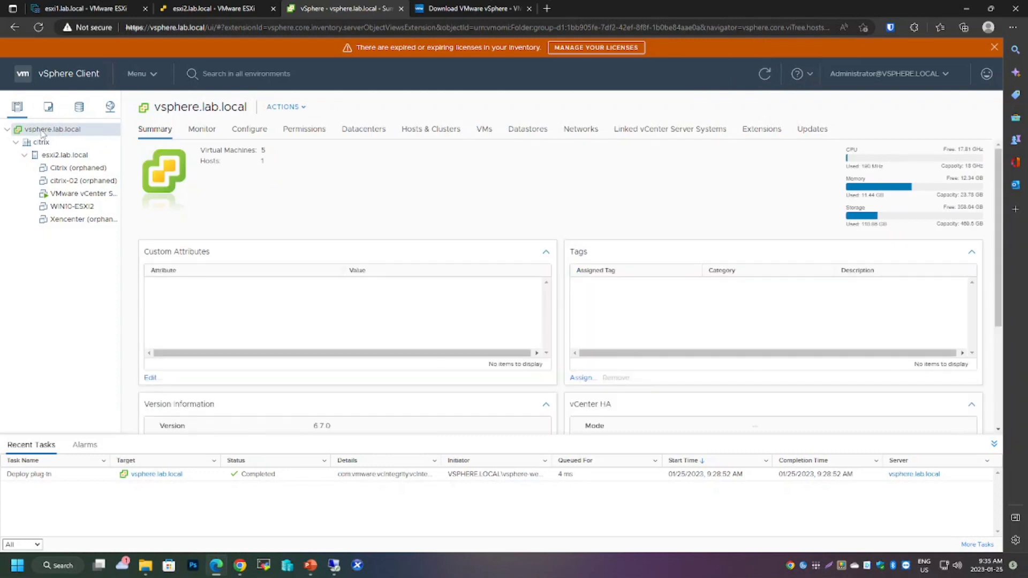
{"action": "right_click", "coordinate": [42, 132]}
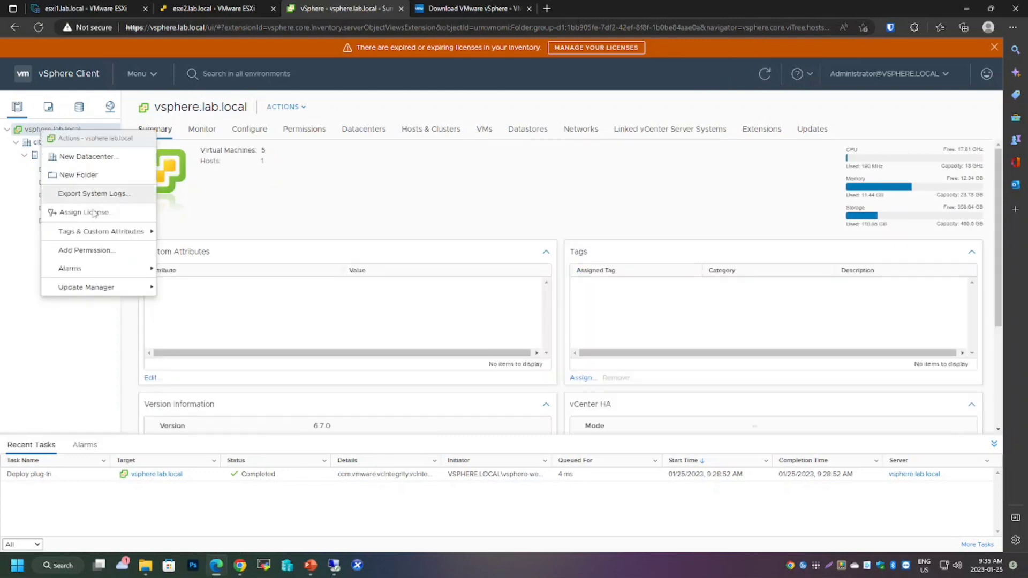
{"action": "left_click", "coordinate": [93, 161]}
{"action": "left_click", "coordinate": [41, 142]}
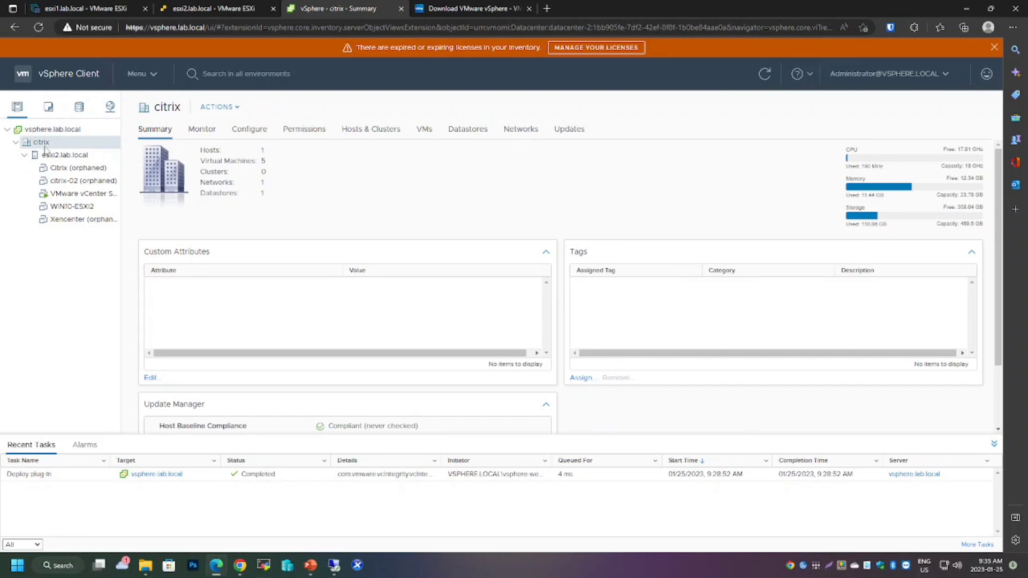
{"action": "right_click", "coordinate": [63, 148]}
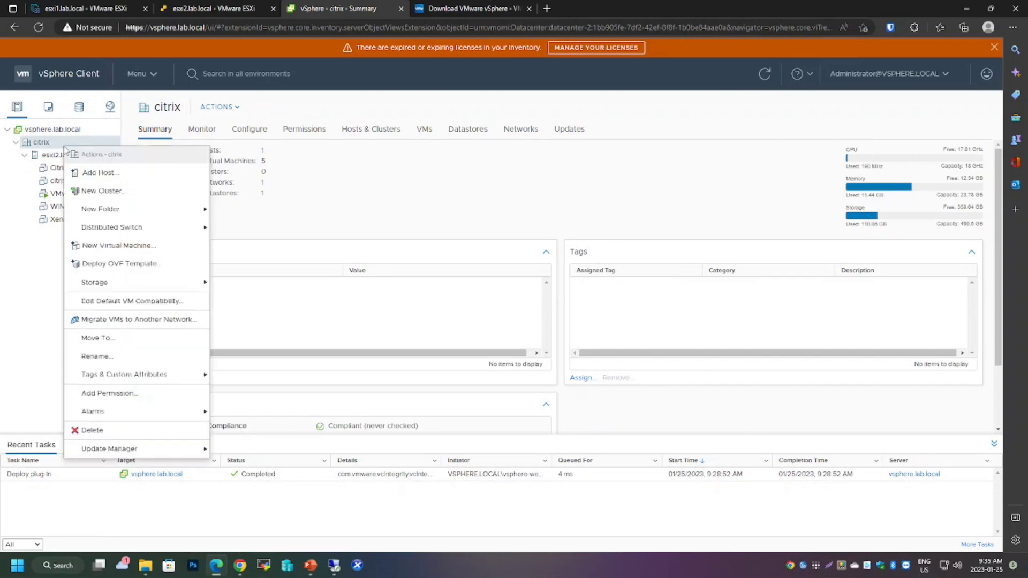
{"action": "left_click", "coordinate": [102, 174]}
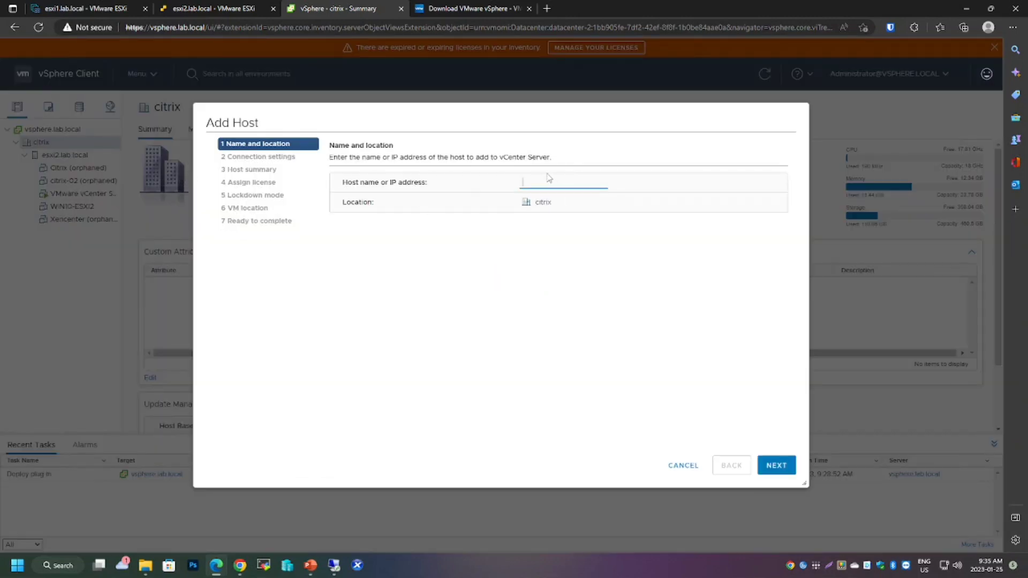
{"action": "left_click", "coordinate": [209, 9]}
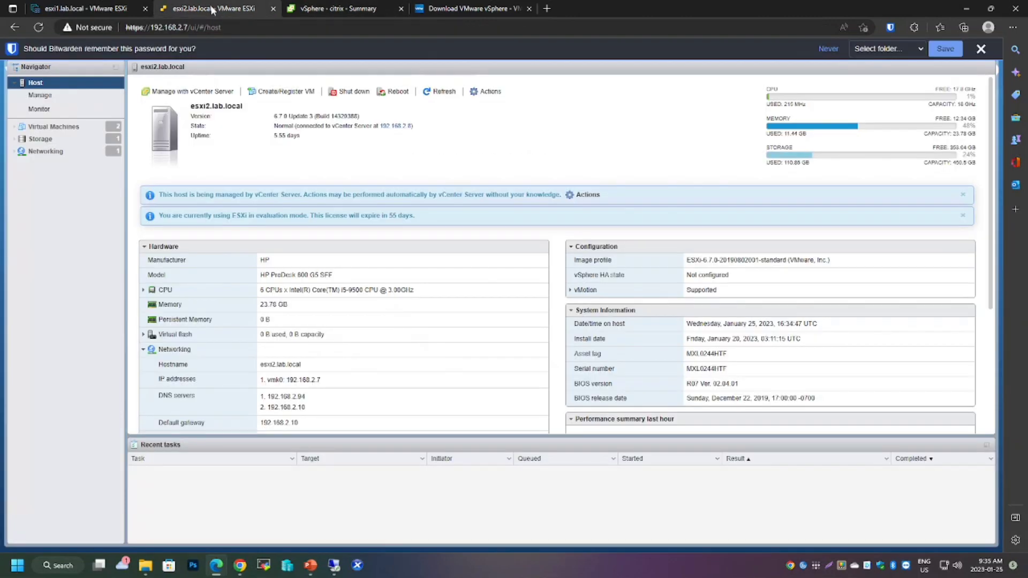
{"action": "left_click", "coordinate": [317, 12]}
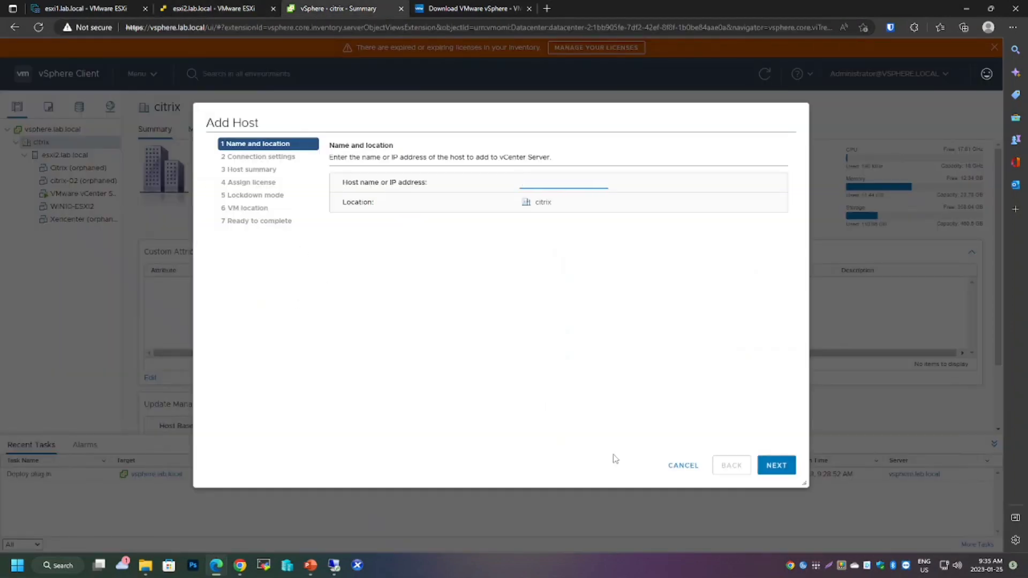
{"action": "left_click", "coordinate": [682, 467]}
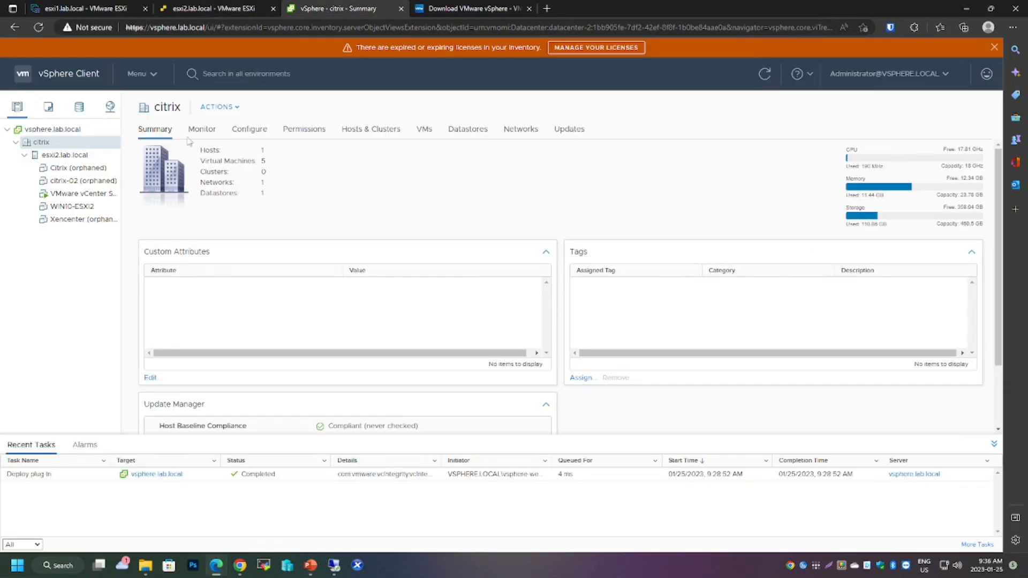
{"action": "left_click", "coordinate": [230, 9]}
{"action": "left_click", "coordinate": [106, 127]}
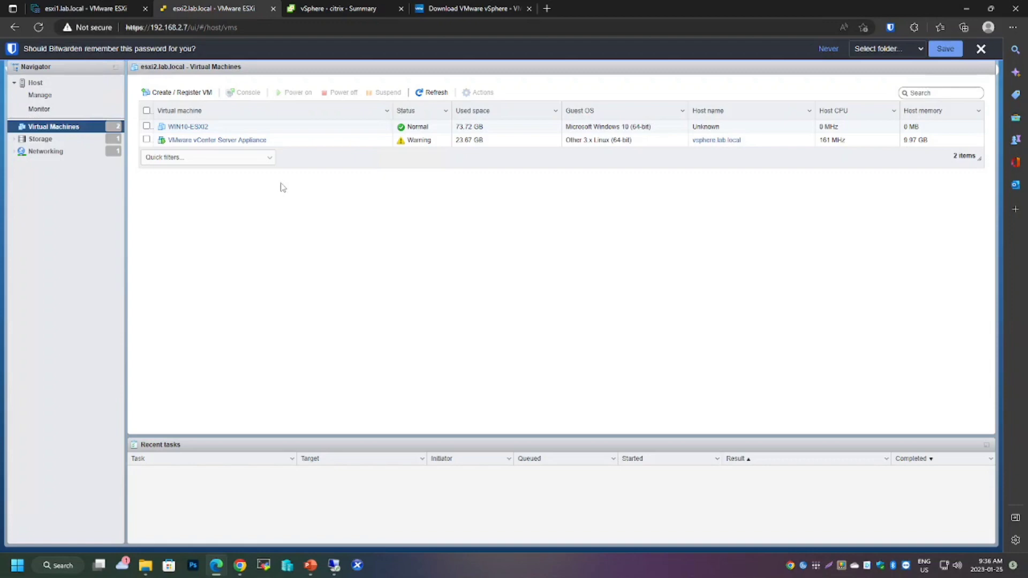
{"action": "left_click", "coordinate": [345, 10]}
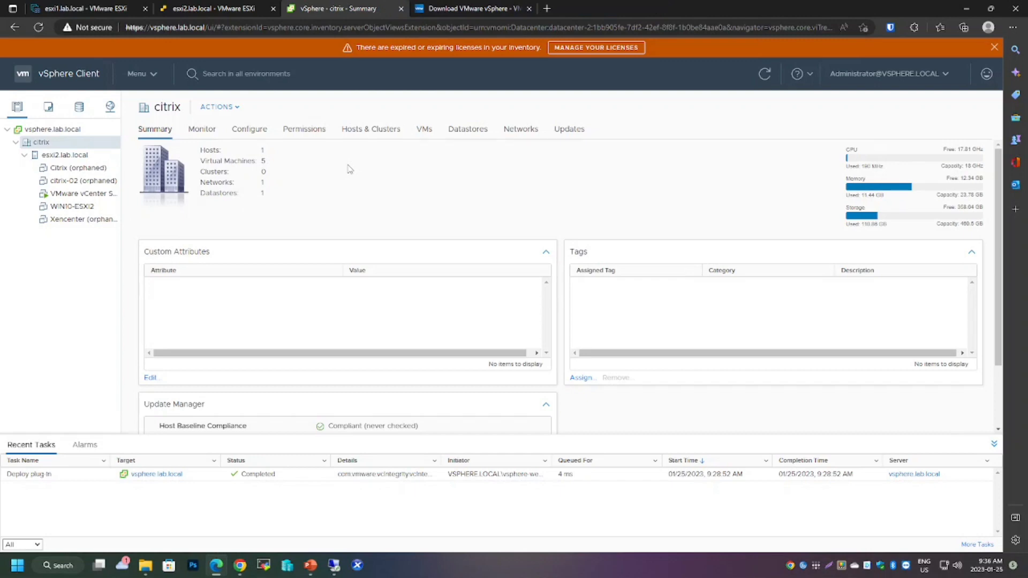
Flip through the open tabs, then show SRV-DC01's details (3 CPUs, 4 GB) in esxi1's VM list
{"action": "left_click", "coordinate": [214, 8]}
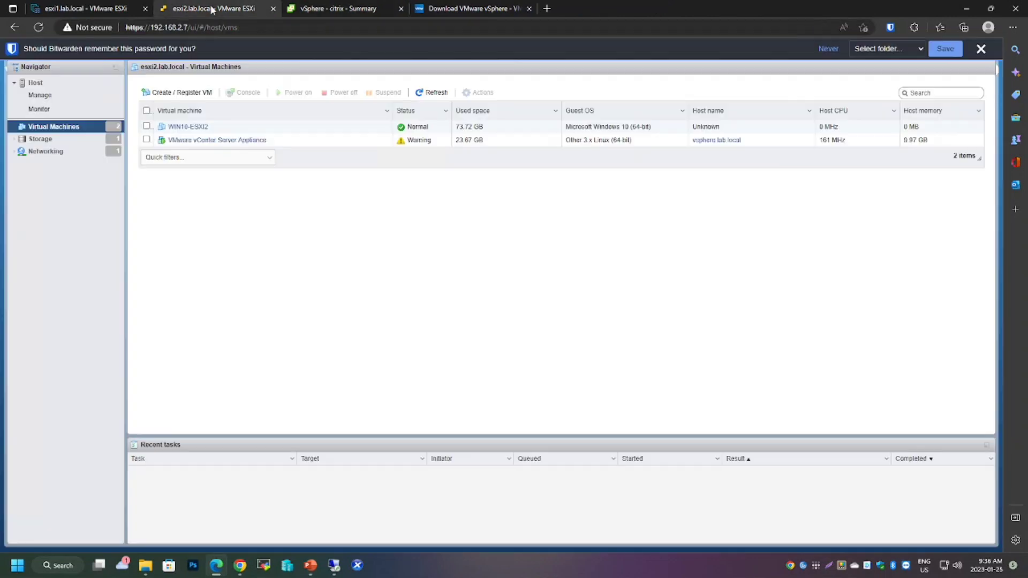
{"action": "left_click", "coordinate": [310, 9]}
{"action": "left_click", "coordinate": [86, 8]}
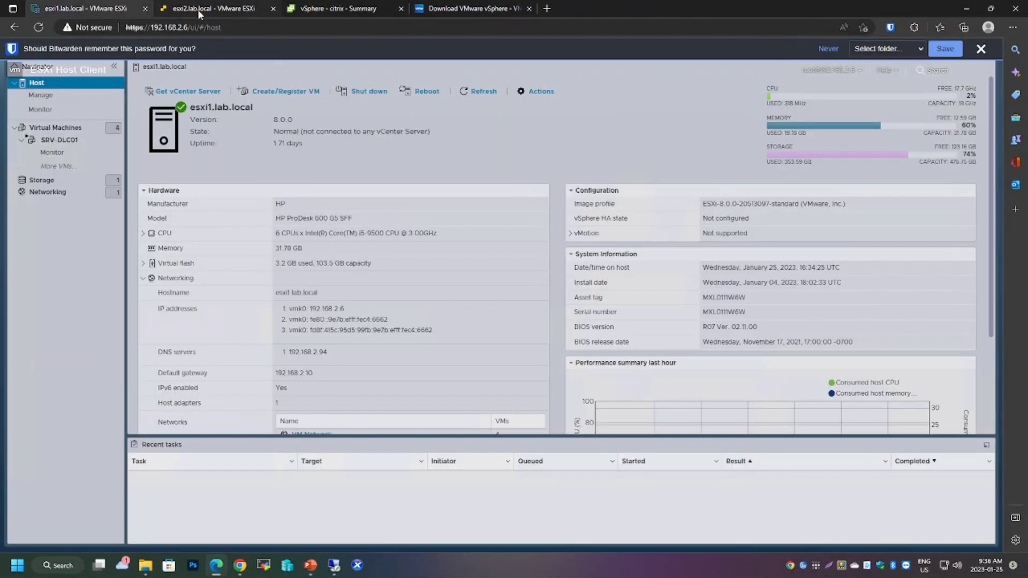
{"action": "left_click", "coordinate": [197, 9]}
{"action": "left_click", "coordinate": [302, 6]}
{"action": "left_click", "coordinate": [96, 8]}
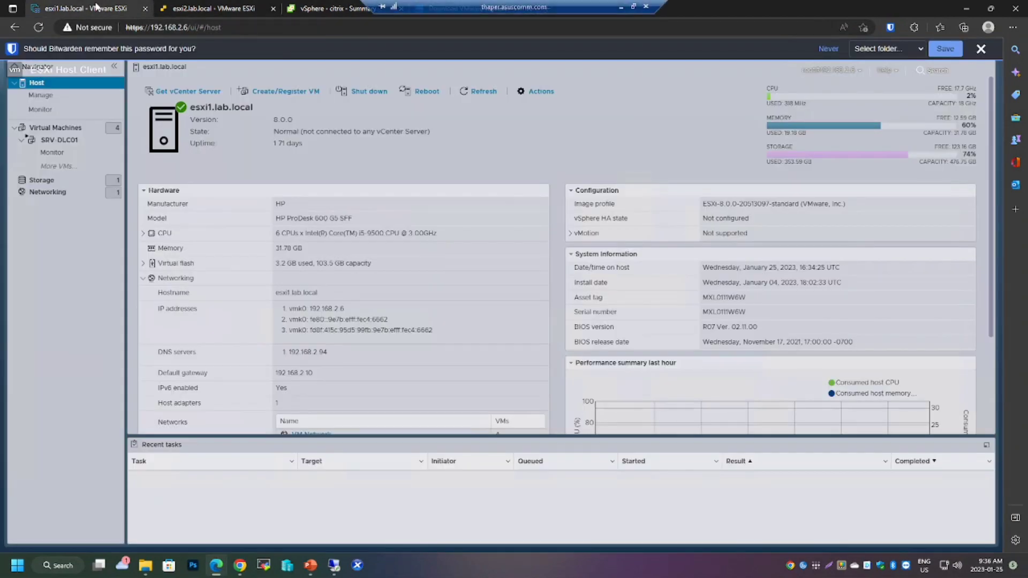
{"action": "left_click", "coordinate": [55, 127]}
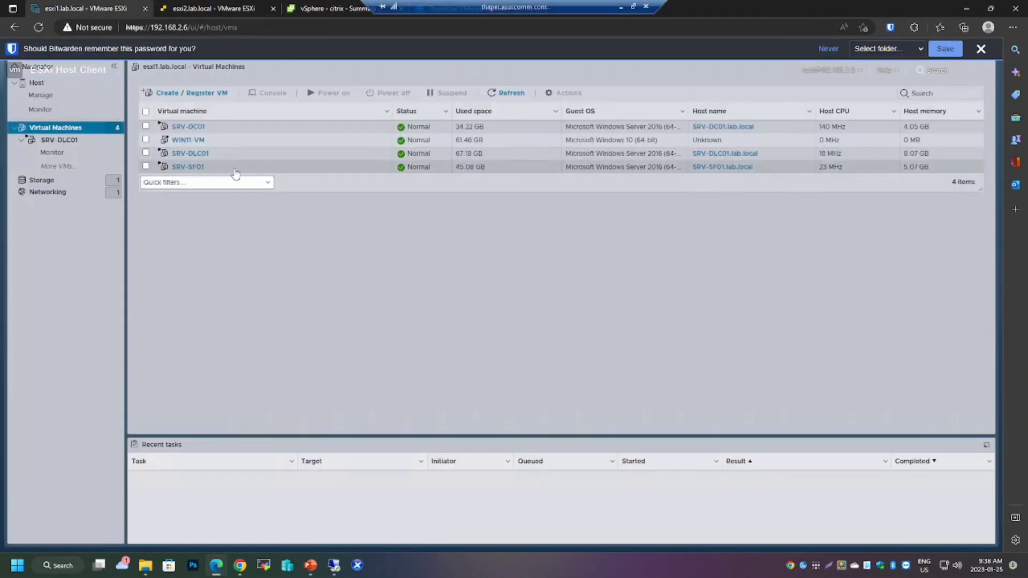
{"action": "left_click", "coordinate": [235, 129]}
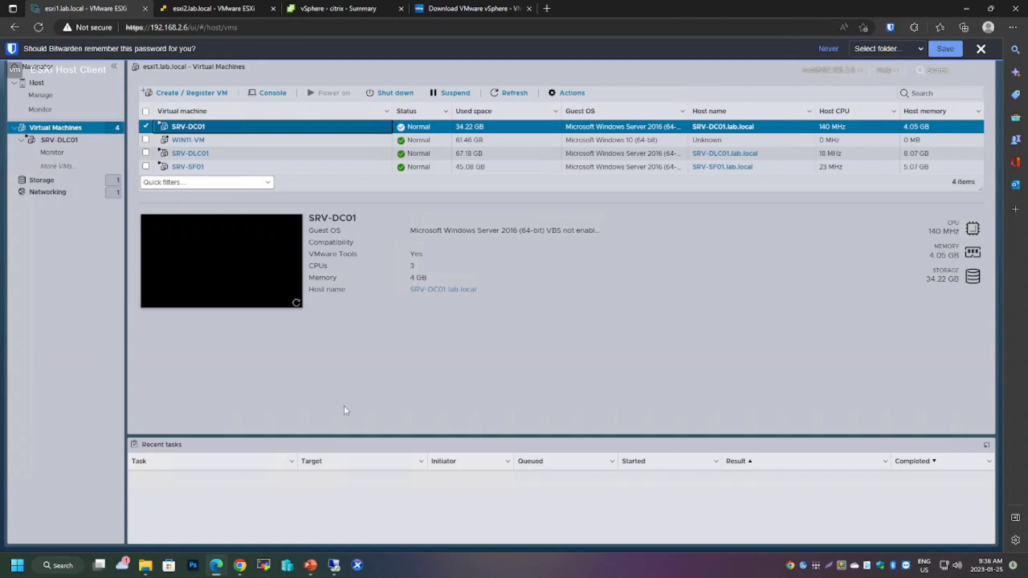
On srv-dc01, close the open ADUC and DNS Manager windows and reopen Active Directory Users and Computers
{"action": "left_click", "coordinate": [336, 565]}
{"action": "left_click", "coordinate": [697, 138]}
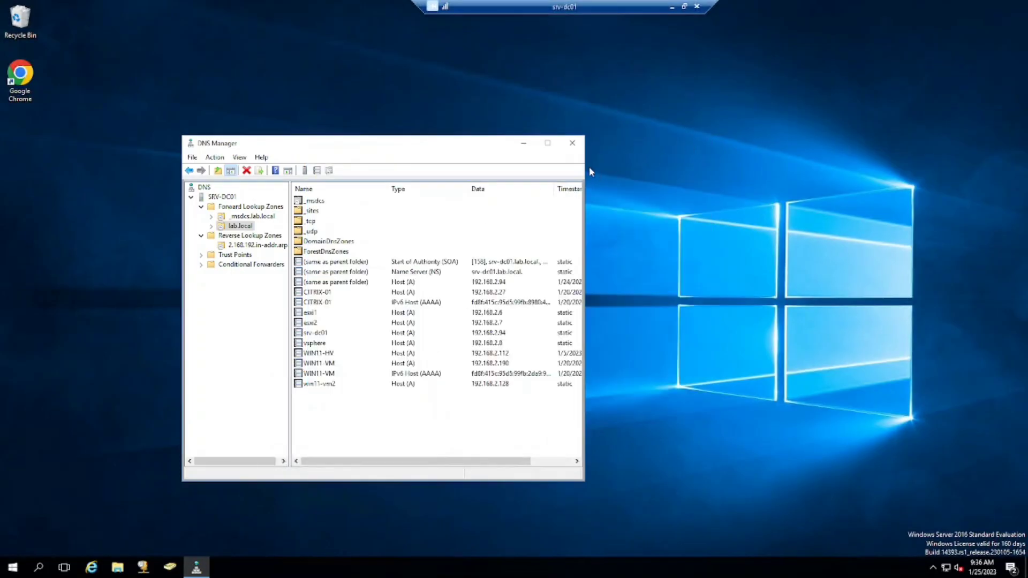
{"action": "left_click", "coordinate": [572, 143]}
{"action": "left_click", "coordinate": [170, 568]}
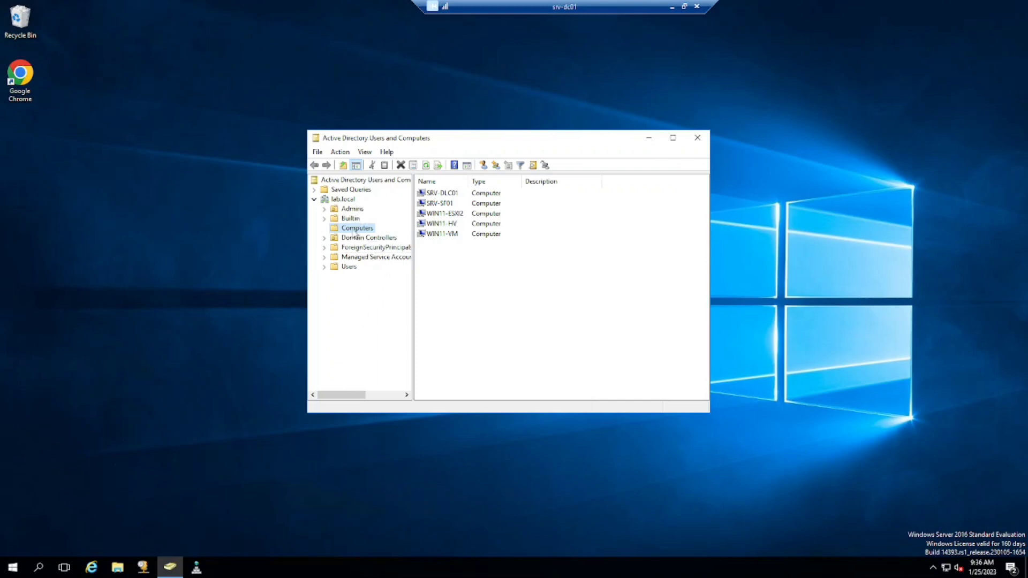
Browse lab.local's Admins (Citrix Admin user), Computers and Domain Controllers containers
{"action": "left_click", "coordinate": [354, 209]}
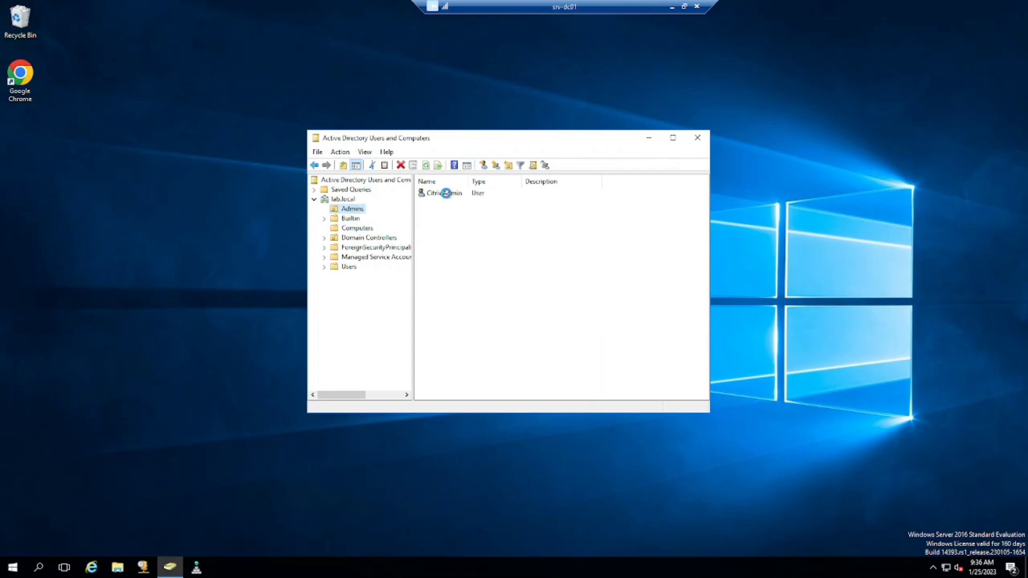
{"action": "left_click", "coordinate": [445, 194]}
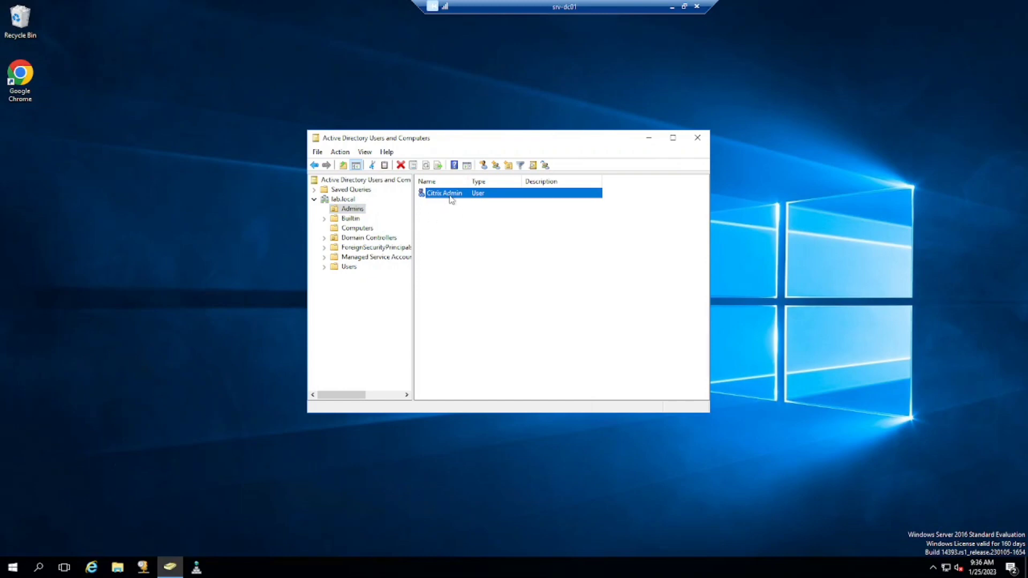
{"action": "left_click", "coordinate": [357, 229]}
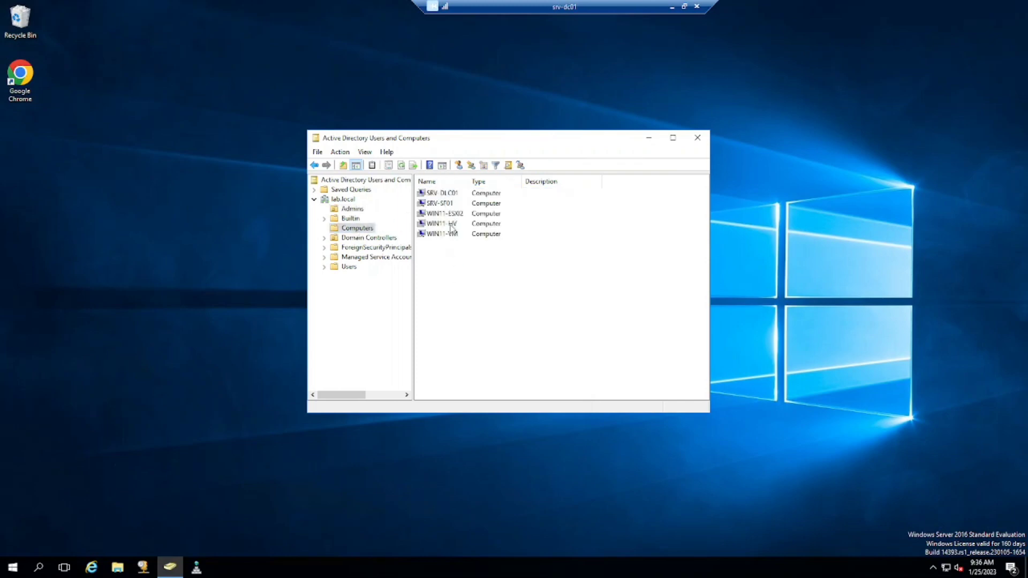
{"action": "left_click", "coordinate": [367, 239]}
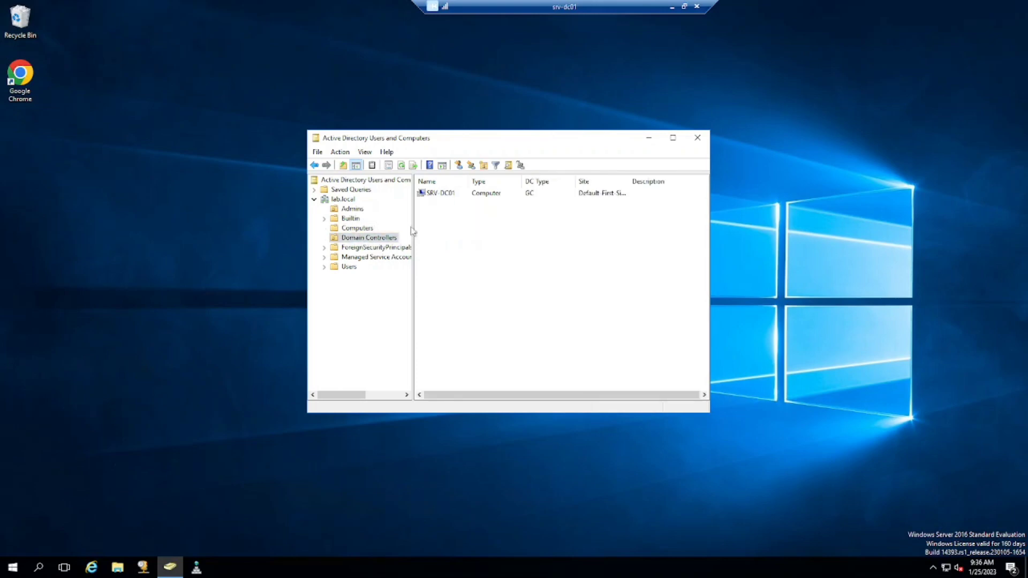
{"action": "left_click", "coordinate": [354, 229]}
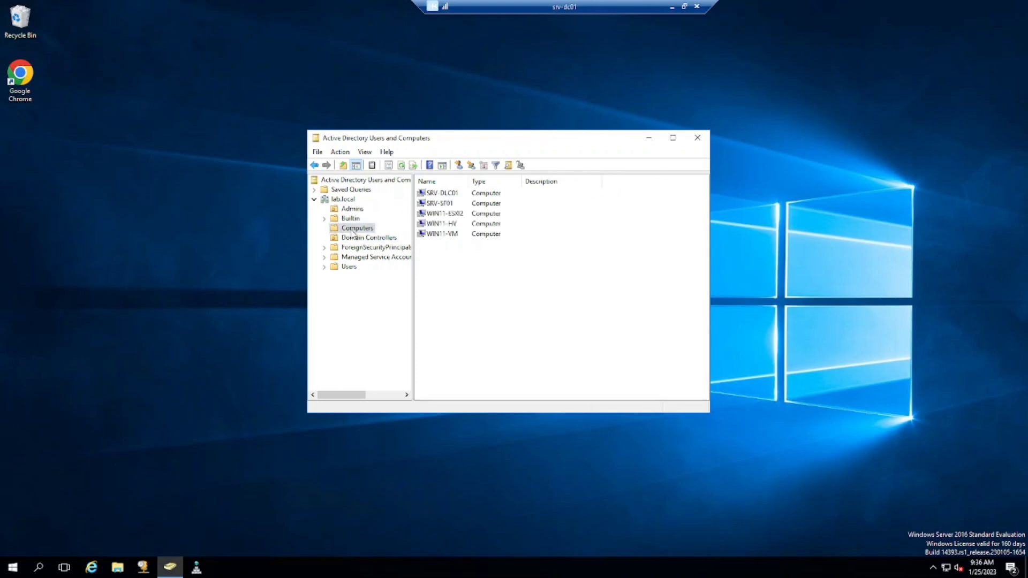
Close ADUC, view the lab.local zone's host records in DNS Manager, then minimize the srv-dc01 session
{"action": "left_click", "coordinate": [699, 141]}
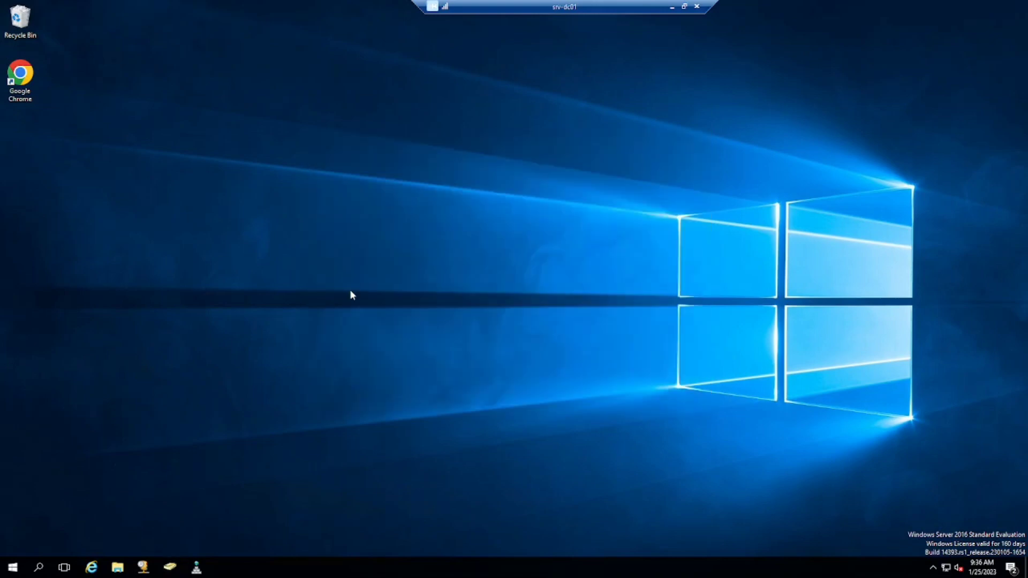
{"action": "left_click", "coordinate": [196, 567]}
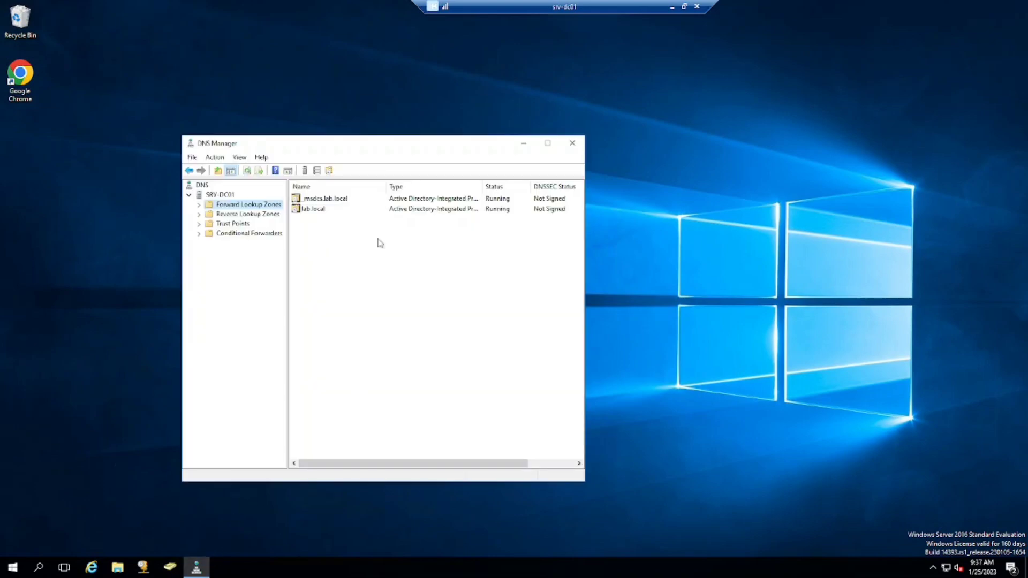
{"action": "left_click_drag", "start_coordinate": [373, 144], "coordinate": [464, 125]}
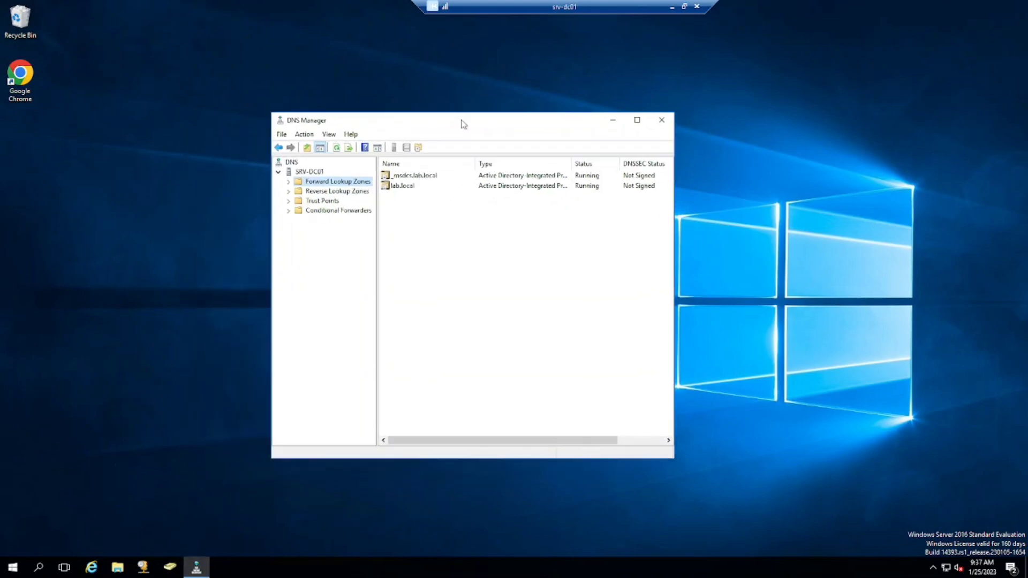
{"action": "left_click", "coordinate": [289, 183]}
{"action": "left_click", "coordinate": [335, 201]}
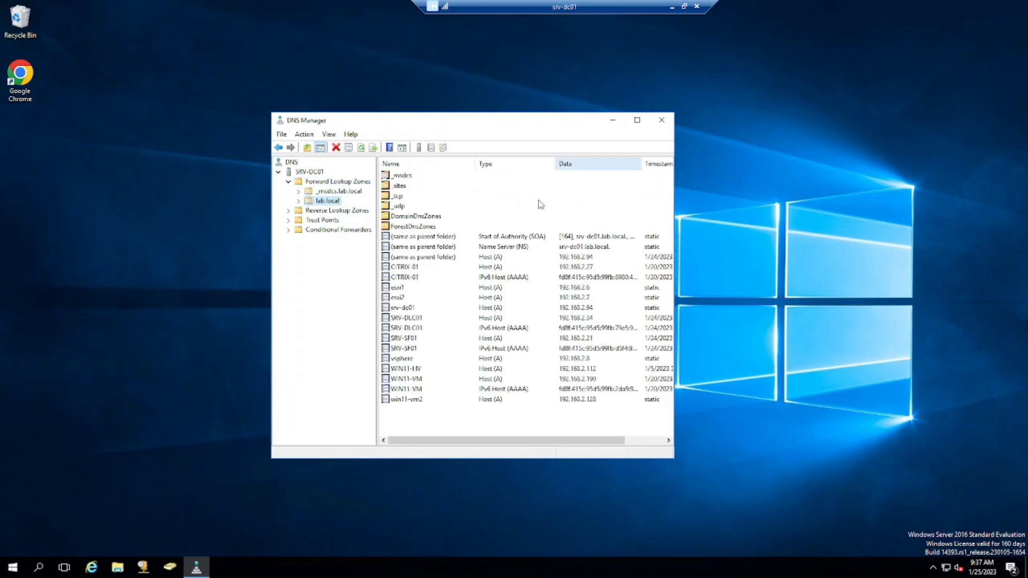
{"action": "left_click", "coordinate": [662, 121]}
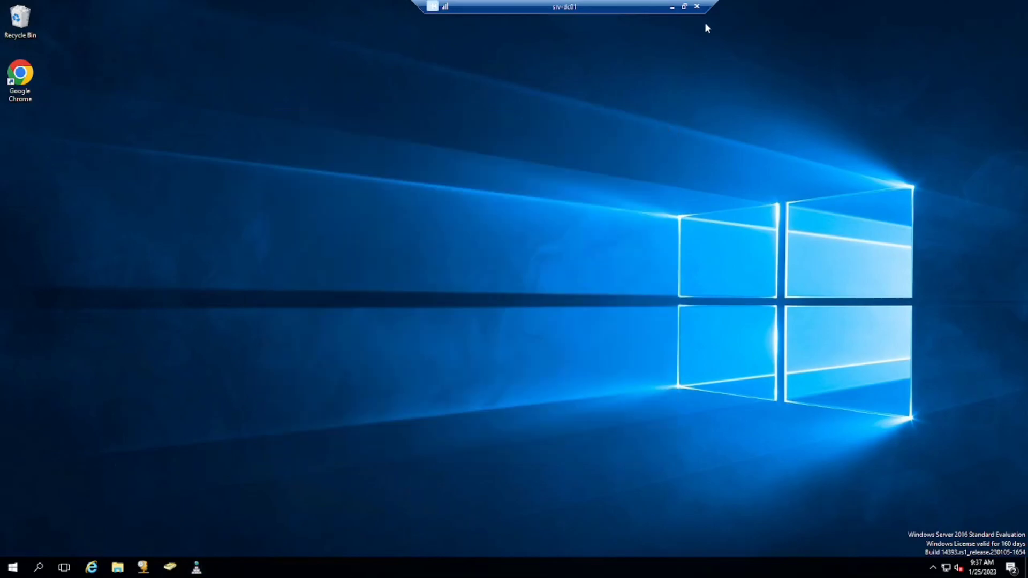
{"action": "left_click", "coordinate": [672, 6]}
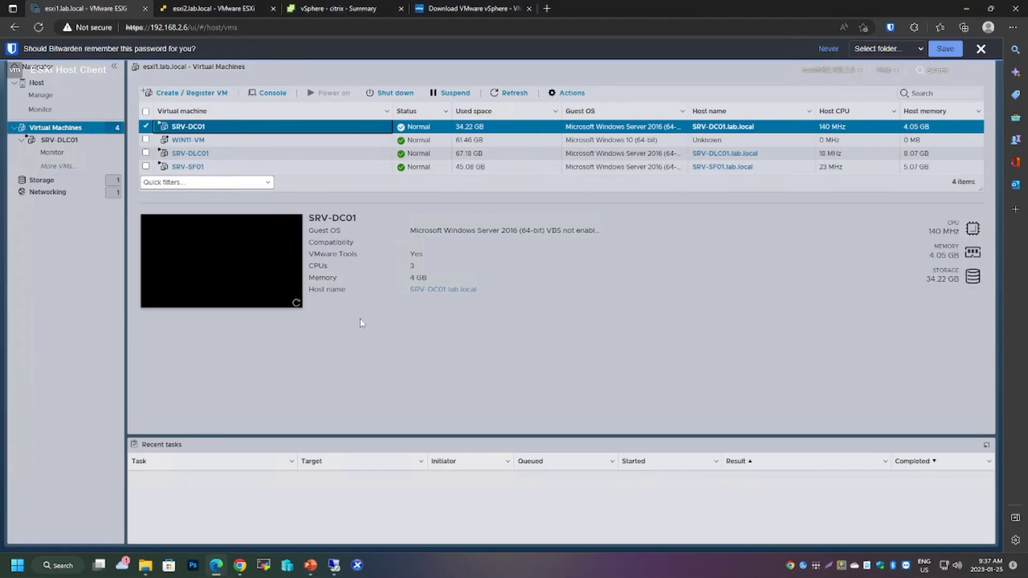
Show the Lab Design deck's slide 2, the Citrix site diagram with StoreFront, Delivery Controllers and VDAs
{"action": "left_click", "coordinate": [311, 565]}
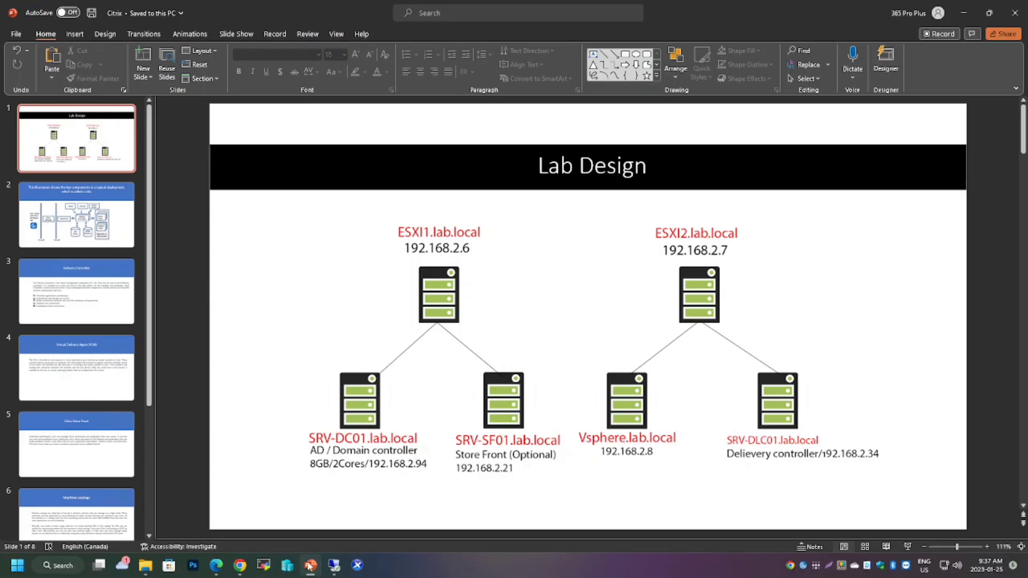
{"action": "left_click", "coordinate": [60, 229]}
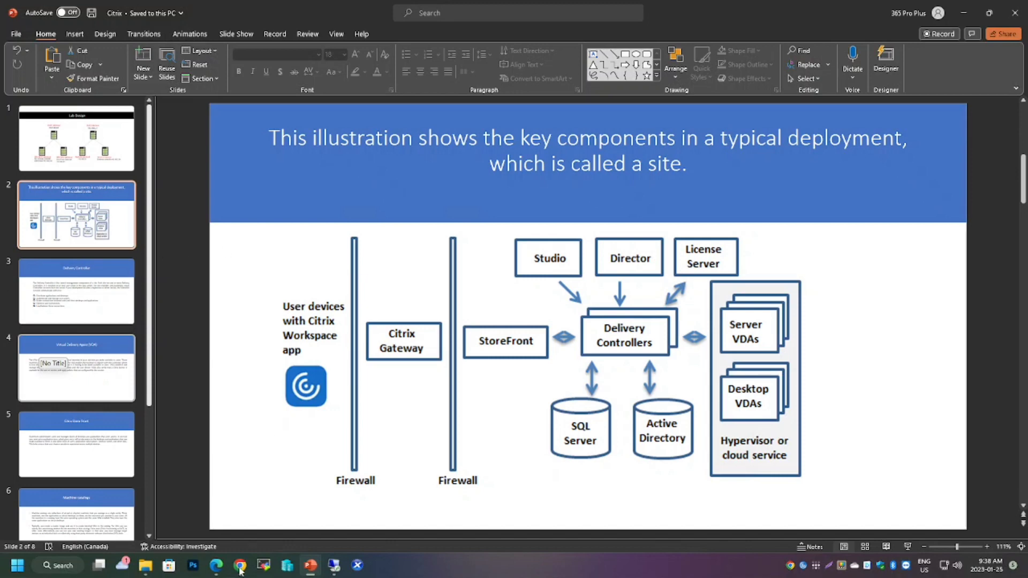
Review the details of SRV-DLC01, SRV-DC01, WIN11-VM and SRV-SF01 on esxi1
{"action": "left_click", "coordinate": [217, 566]}
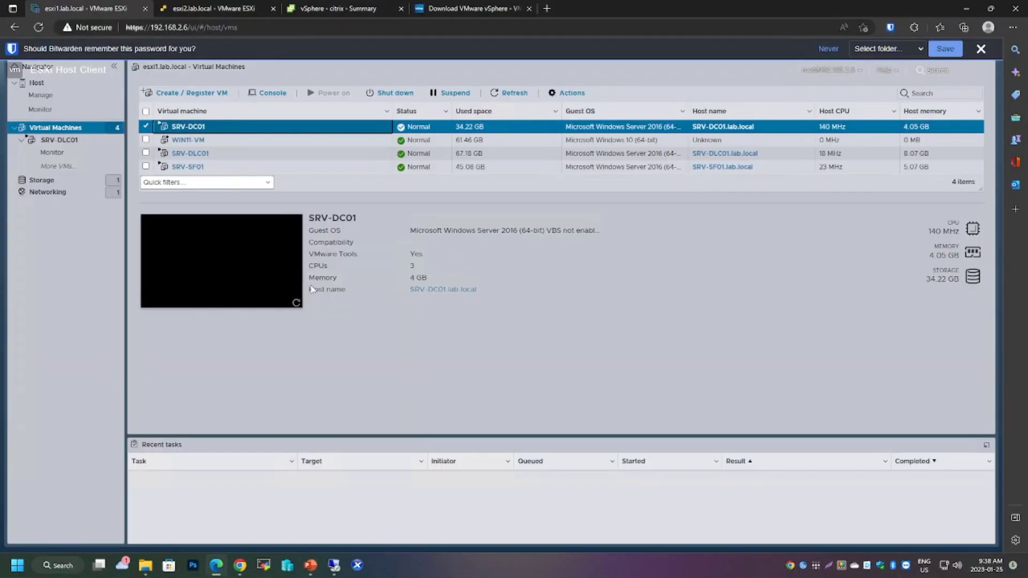
{"action": "left_click", "coordinate": [233, 159]}
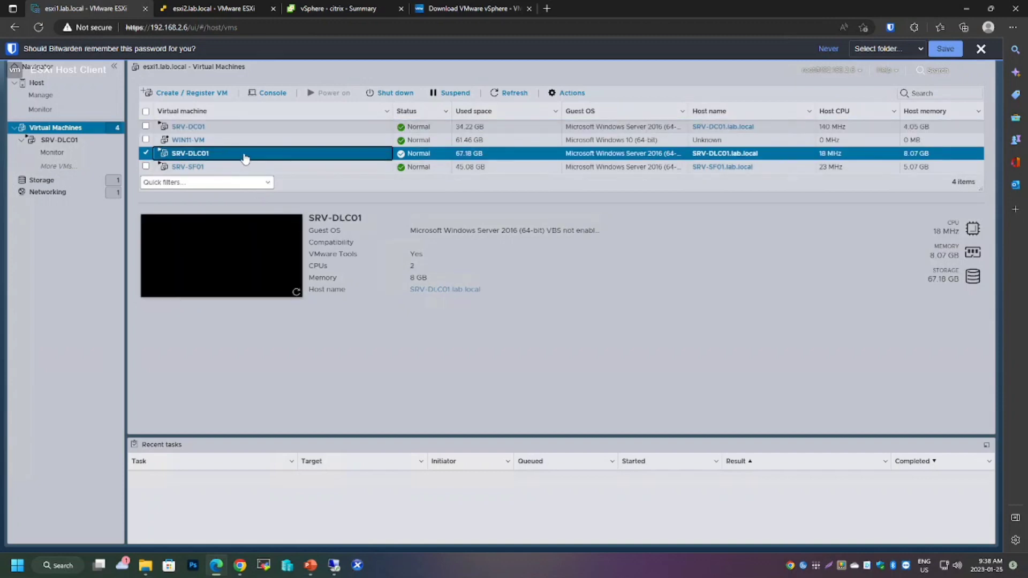
{"action": "left_click", "coordinate": [225, 128]}
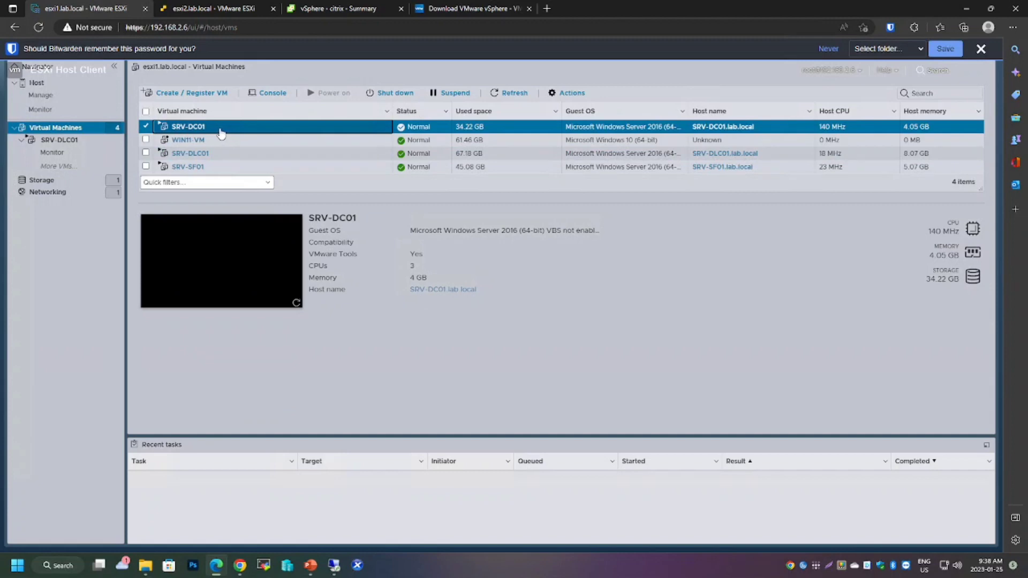
{"action": "left_click", "coordinate": [220, 156]}
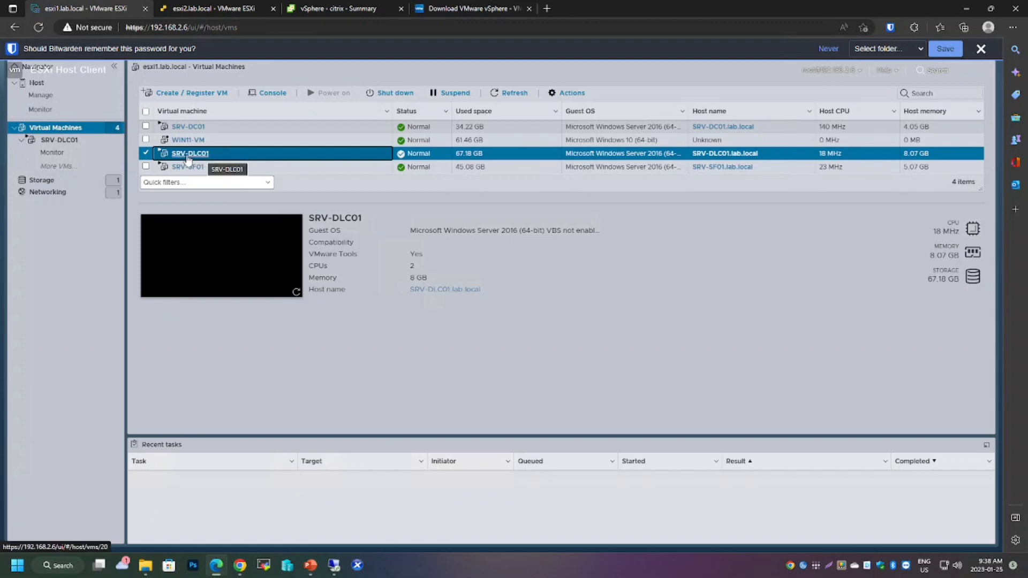
{"action": "left_click", "coordinate": [225, 167]}
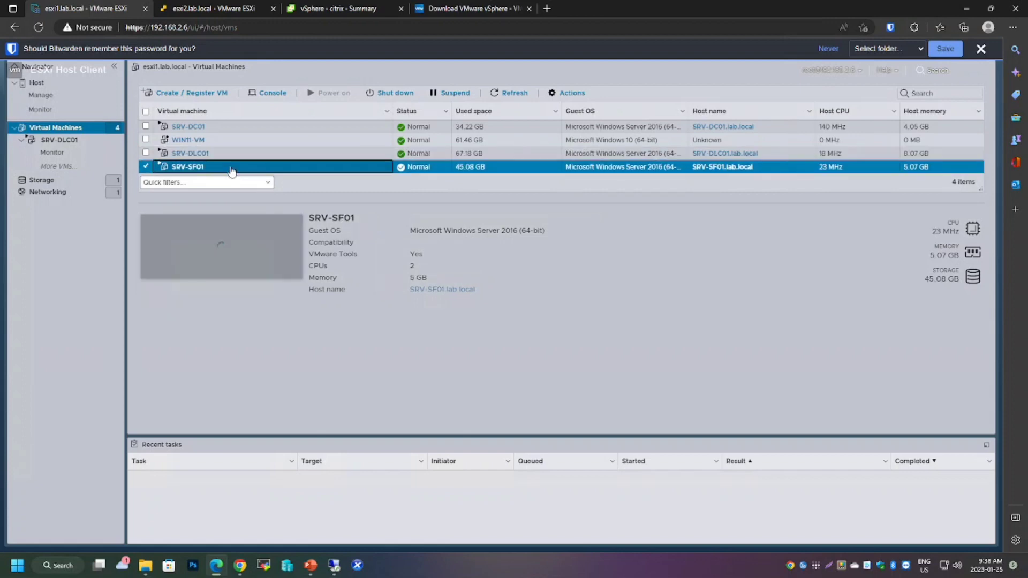
{"action": "left_click", "coordinate": [234, 127]}
{"action": "left_click", "coordinate": [232, 140]}
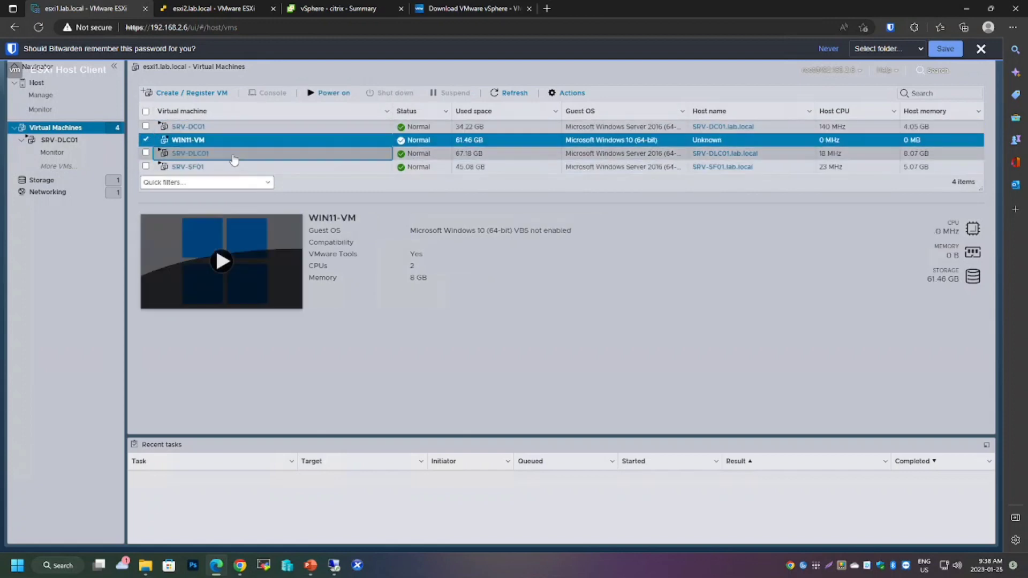
{"action": "left_click", "coordinate": [229, 154]}
{"action": "left_click", "coordinate": [228, 167]}
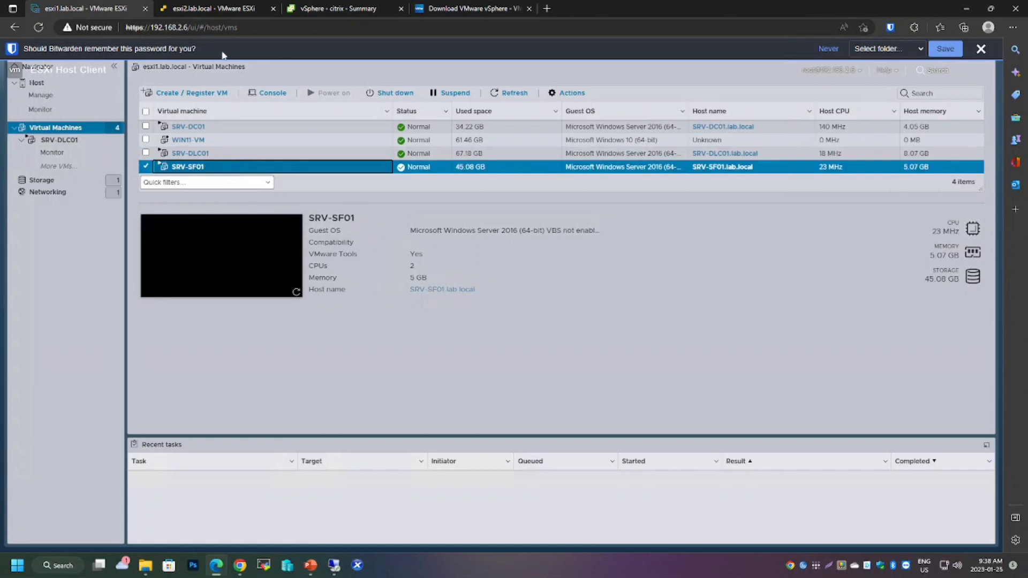
Glance at esxi2's VMs and the vSphere citrix summary, then return to esxi1's VM list
{"action": "left_click", "coordinate": [211, 15]}
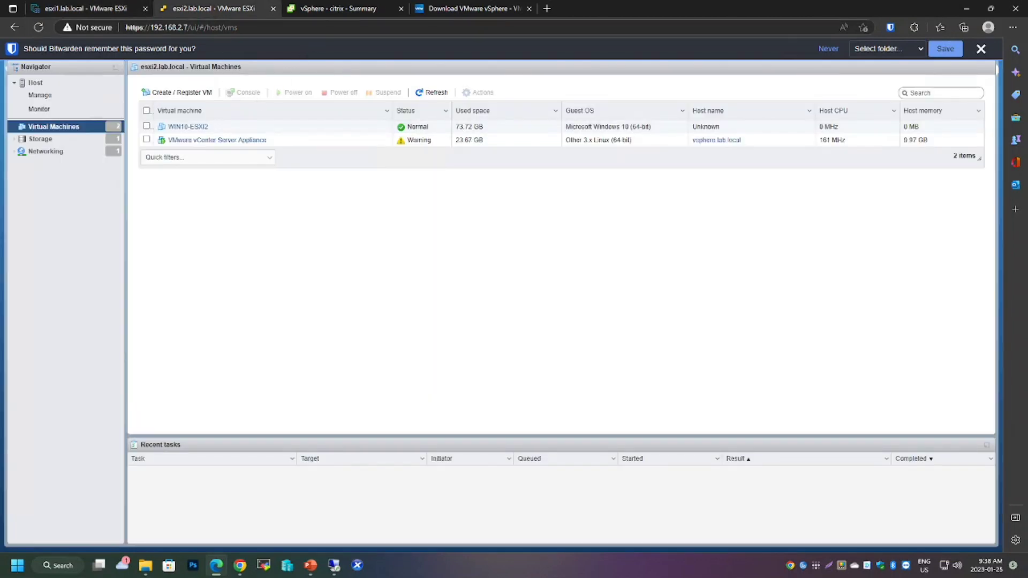
{"action": "left_click", "coordinate": [336, 11]}
{"action": "left_click", "coordinate": [222, 10]}
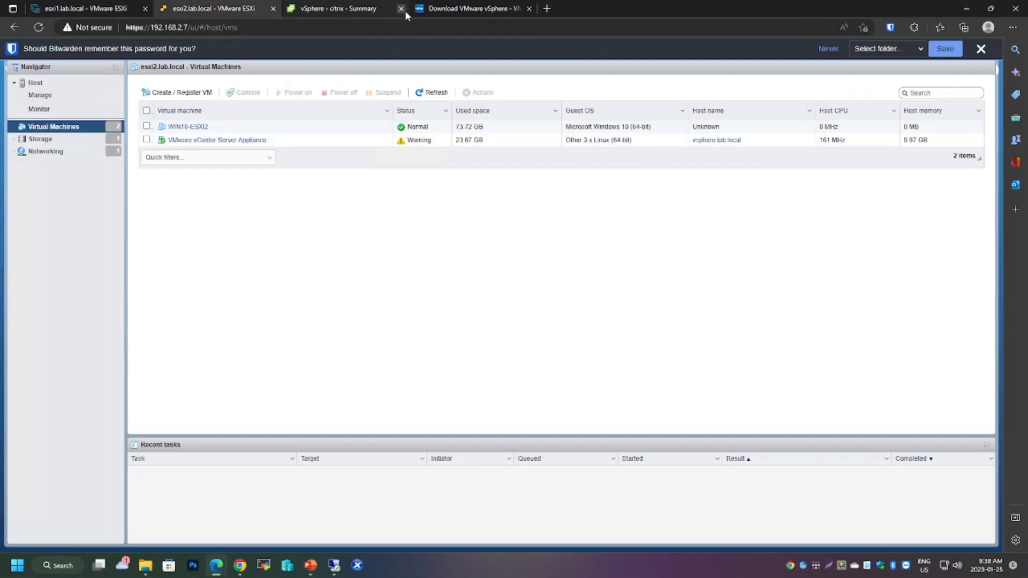
{"action": "left_click", "coordinate": [320, 8]}
{"action": "left_click", "coordinate": [113, 10]}
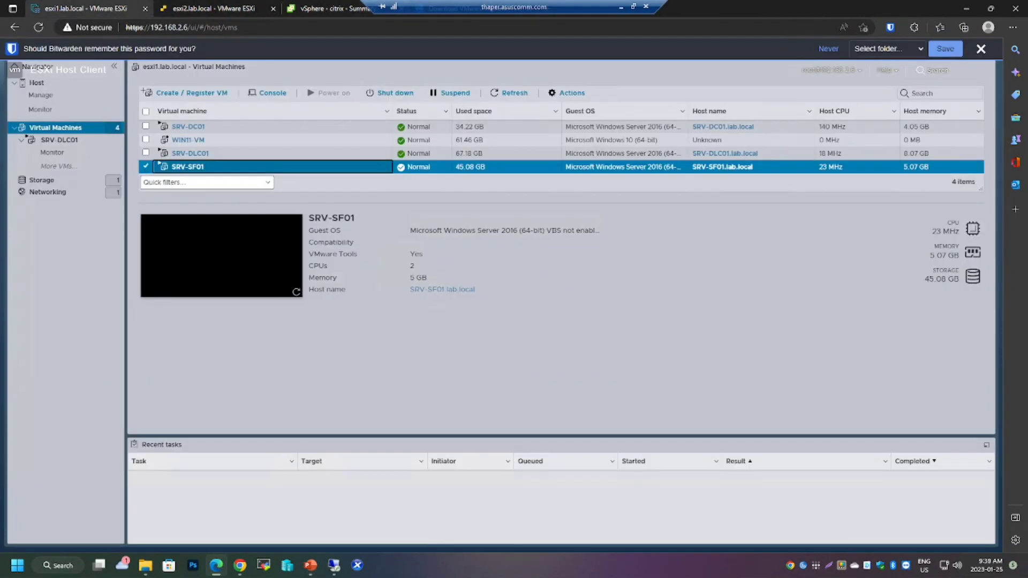